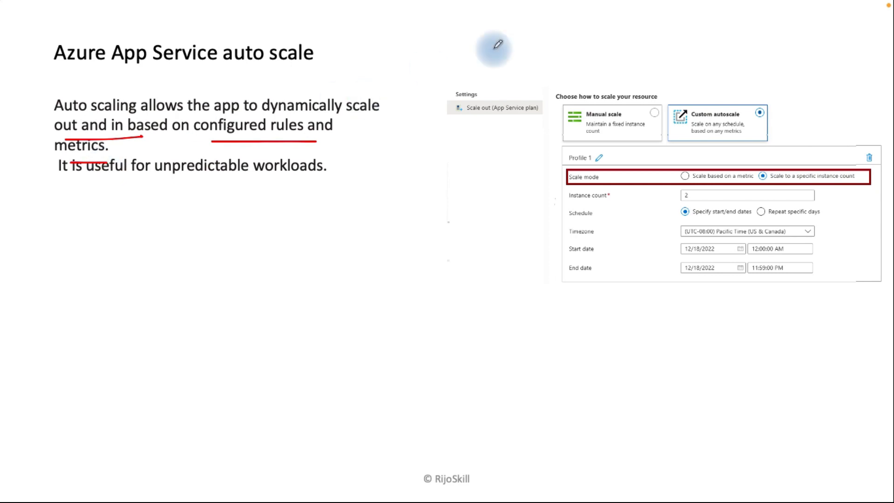
pyautogui.moveTo(711, 130); pyautogui.dragTo(740, 119)
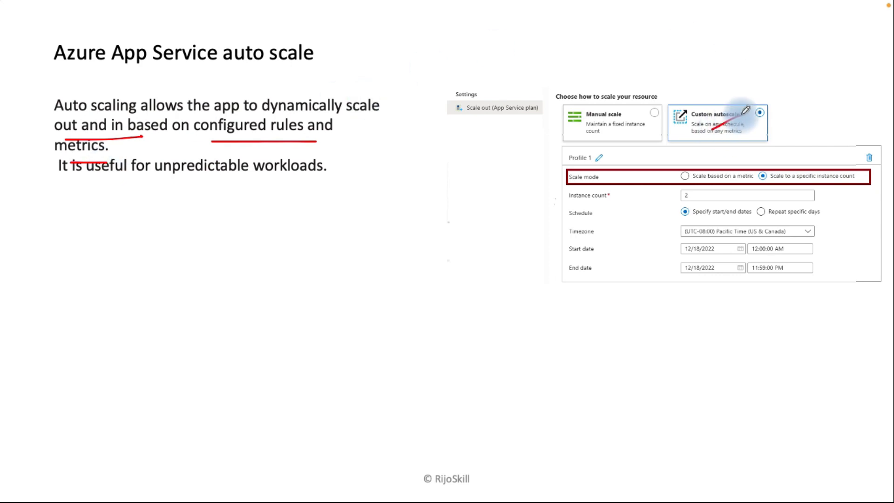
pyautogui.moveTo(724, 166); pyautogui.dragTo(693, 187)
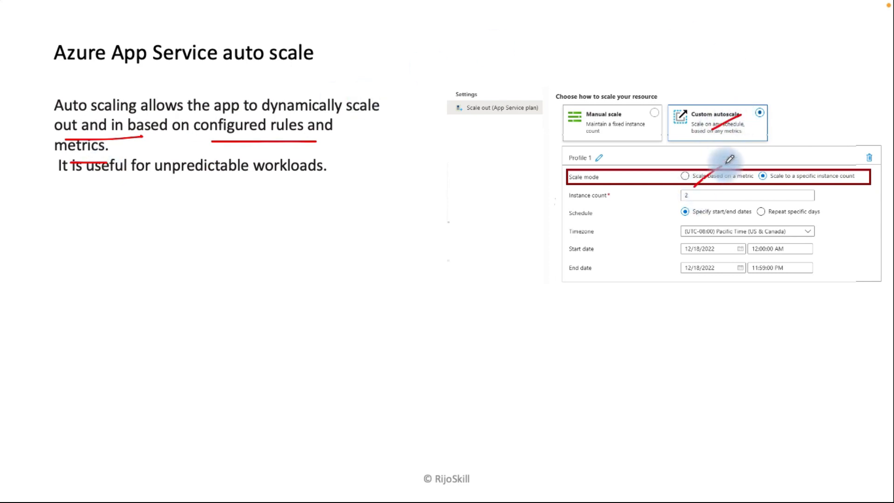
pyautogui.moveTo(807, 166); pyautogui.dragTo(791, 187)
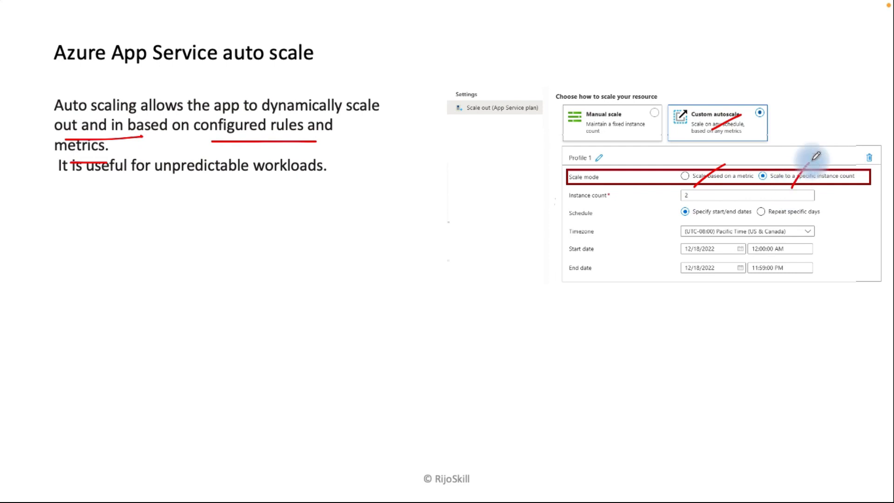
pyautogui.press('Right')
pyautogui.press('Right')
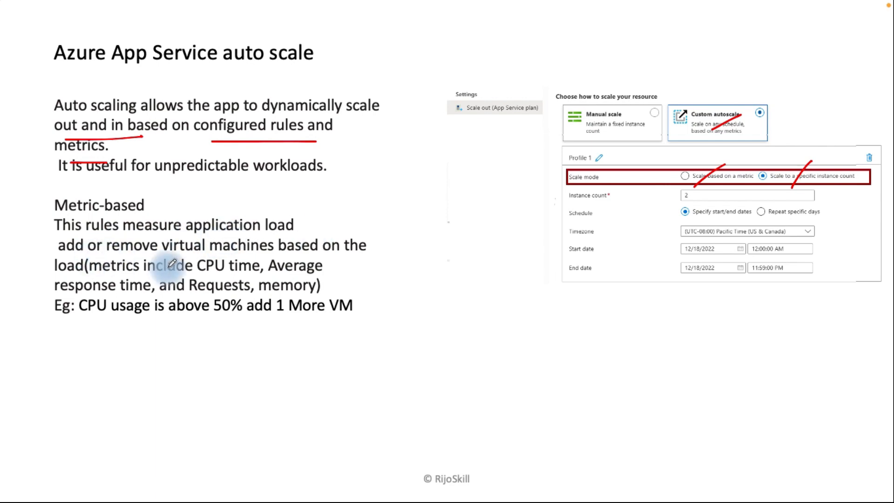
pyautogui.moveTo(50, 280); pyautogui.dragTo(179, 279)
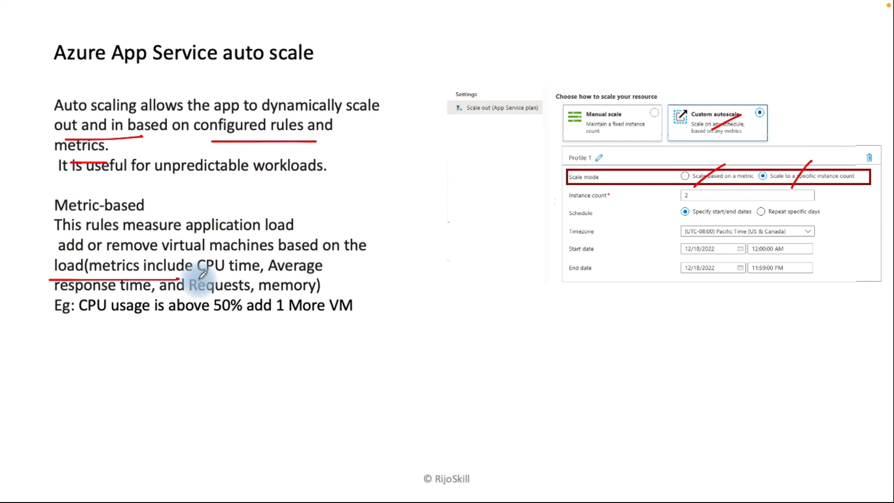
pyautogui.press('Right')
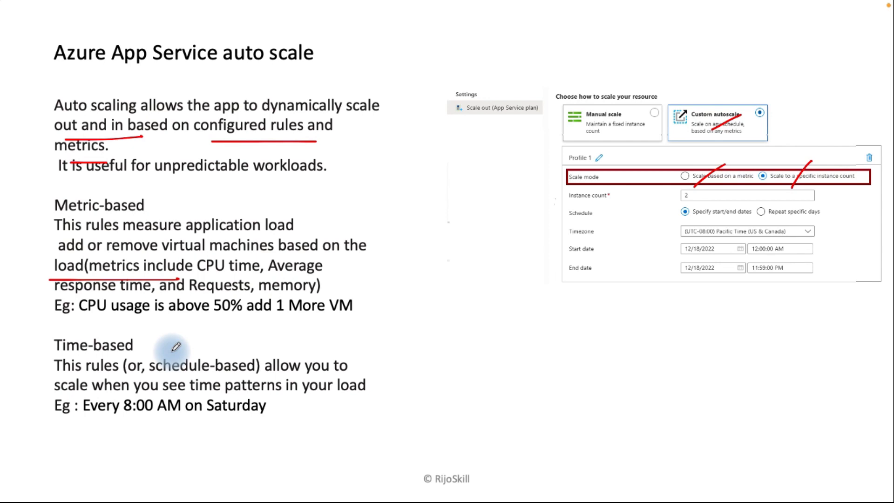
pyautogui.moveTo(177, 399); pyautogui.dragTo(308, 398)
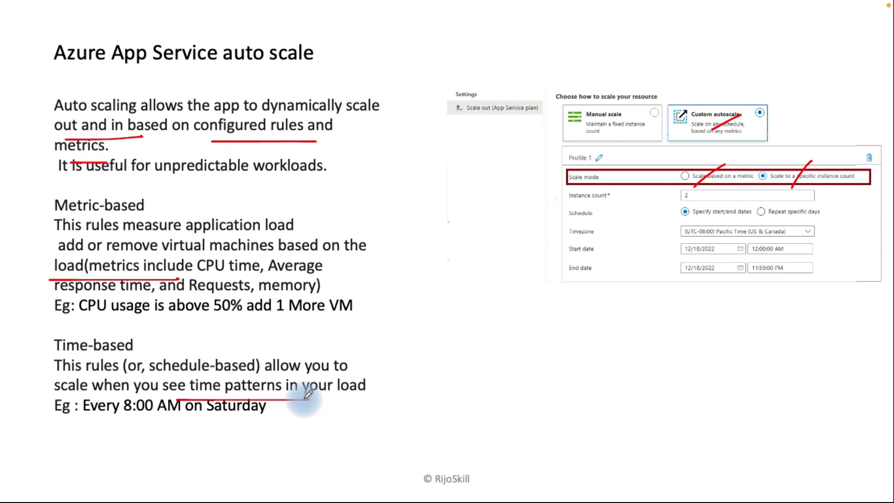
pyautogui.moveTo(599, 238); pyautogui.dragTo(649, 225)
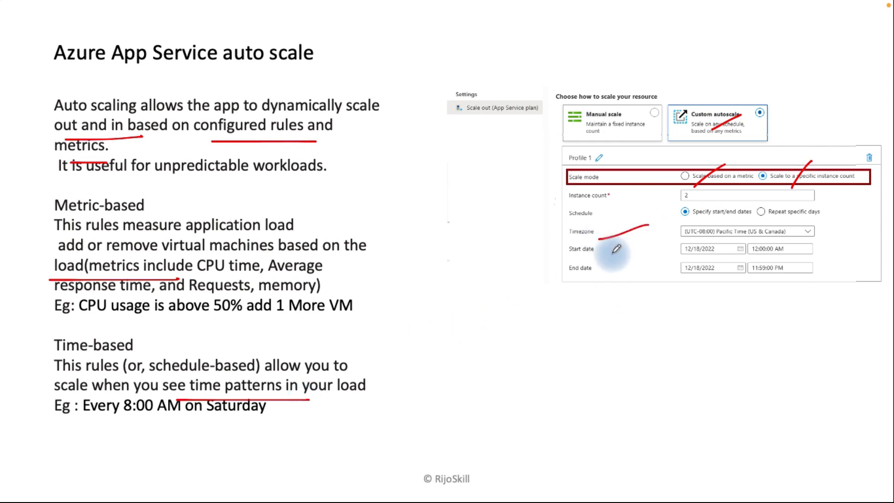
pyautogui.moveTo(601, 255); pyautogui.dragTo(625, 245)
pyautogui.moveTo(579, 280); pyautogui.dragTo(601, 275)
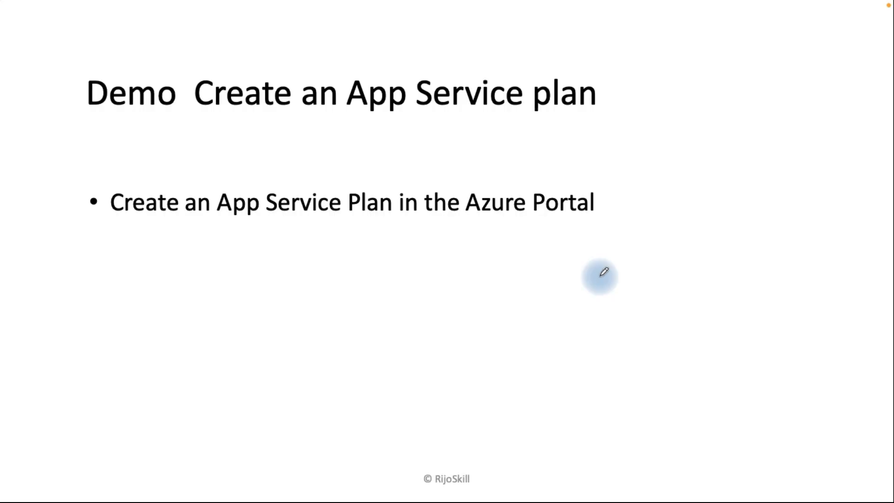
pyautogui.press('Right')
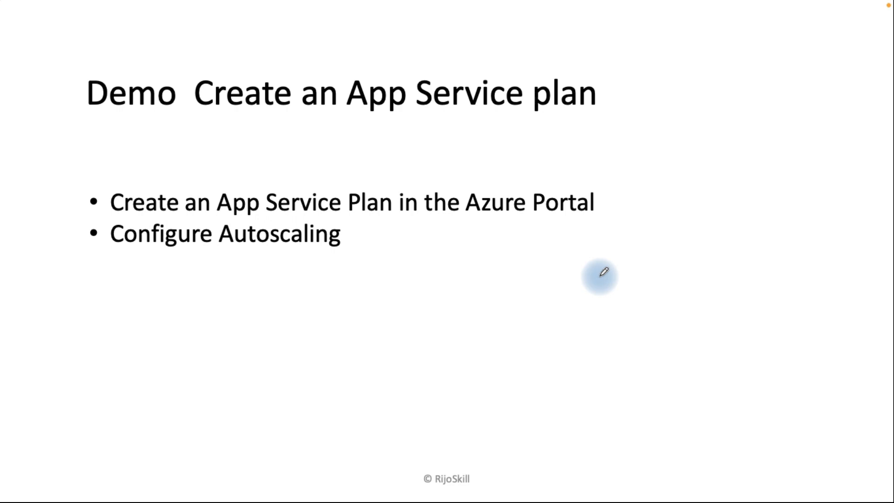
# Step: Switch to the Azure portal in Firefox and open the App Service plans service by searching for "app service"
pyautogui.hotkey('ctrl', 'Right')
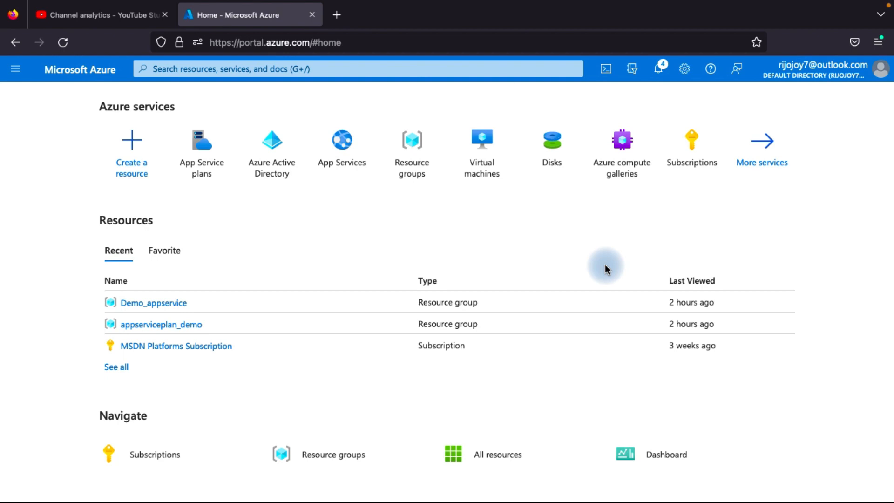
pyautogui.click(187, 68)
pyautogui.write('app ser')
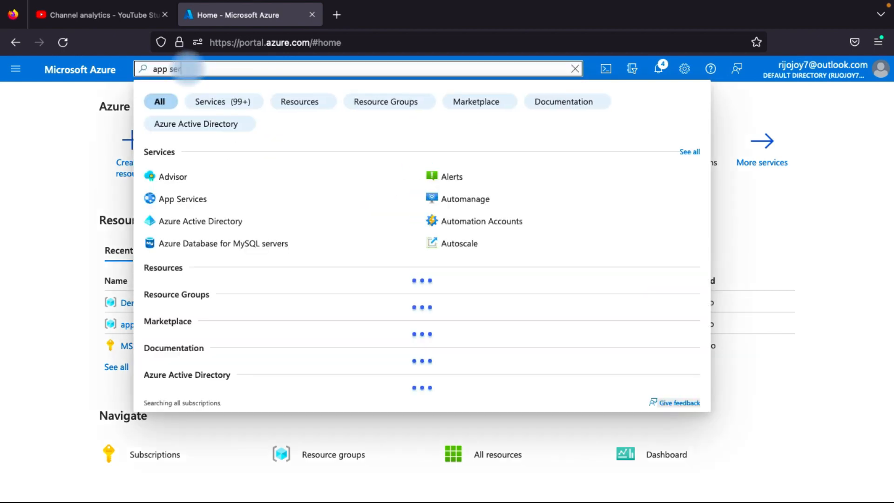
pyautogui.write('vice')
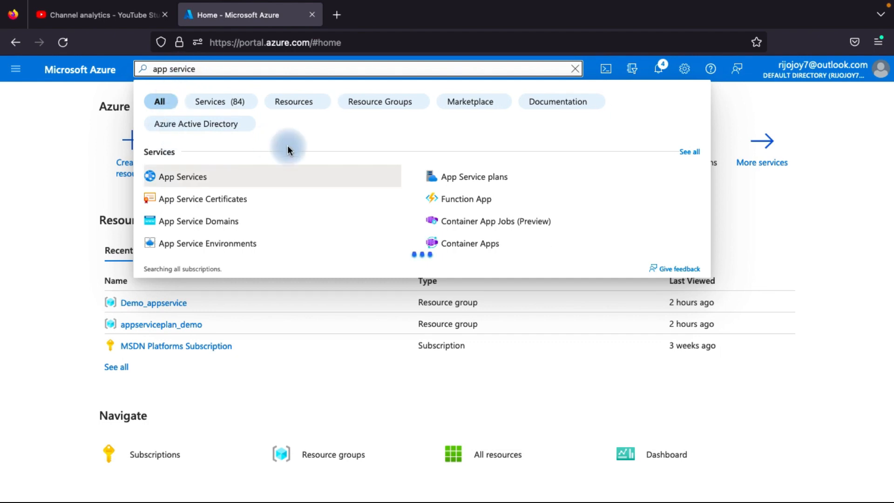
pyautogui.click(487, 180)
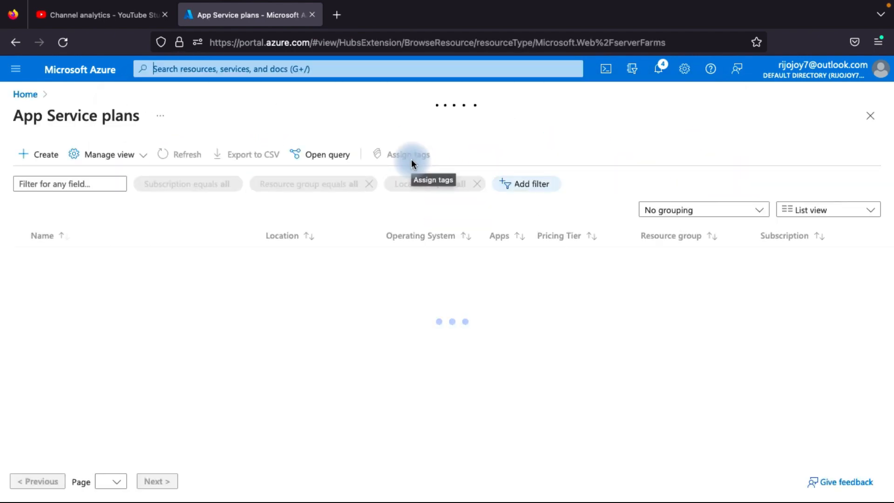
# Step: Start creating a new App Service plan and assign it to the existing resource group Demo_appservice
pyautogui.click(39, 160)
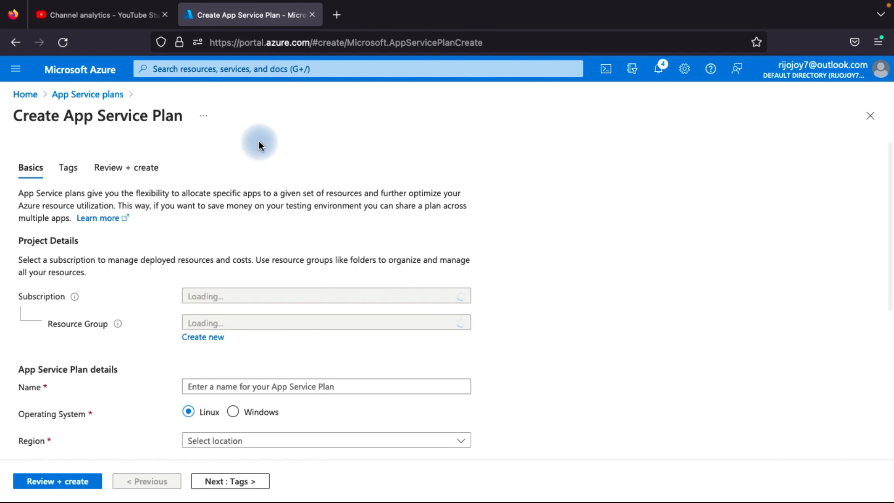
pyautogui.scroll(-2, 152, 377)
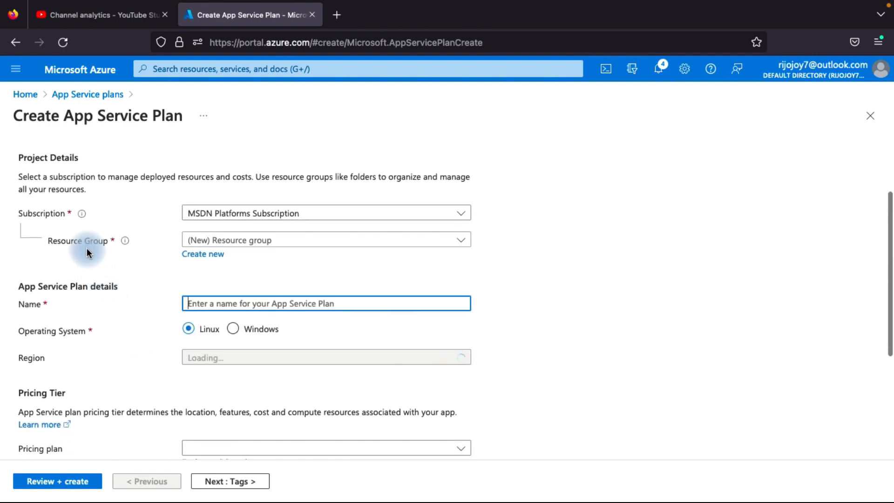
pyautogui.click(225, 239)
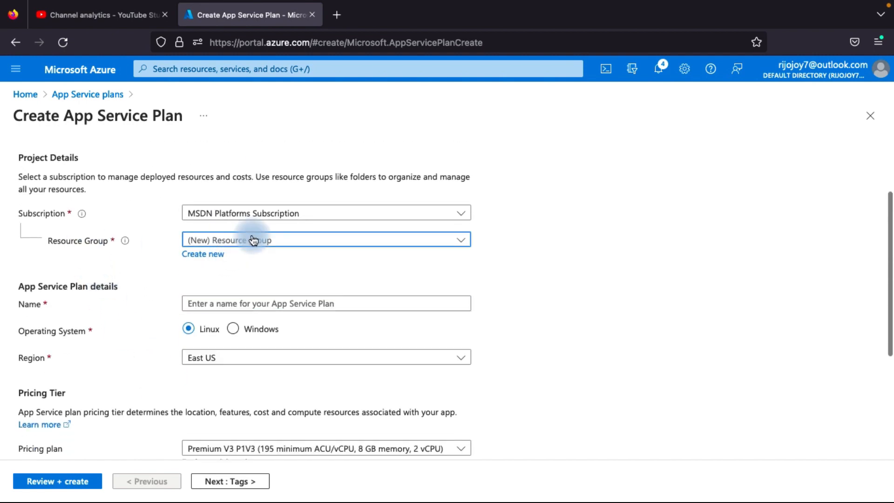
pyautogui.click(140, 264)
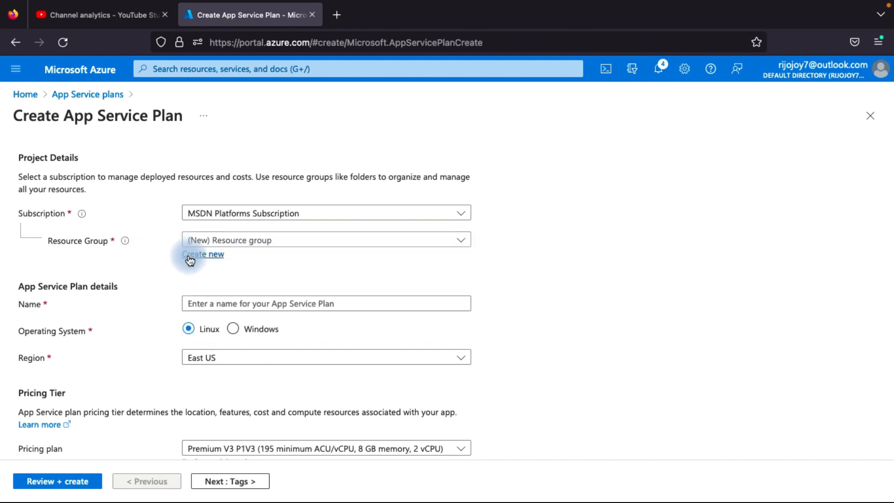
pyautogui.click(227, 242)
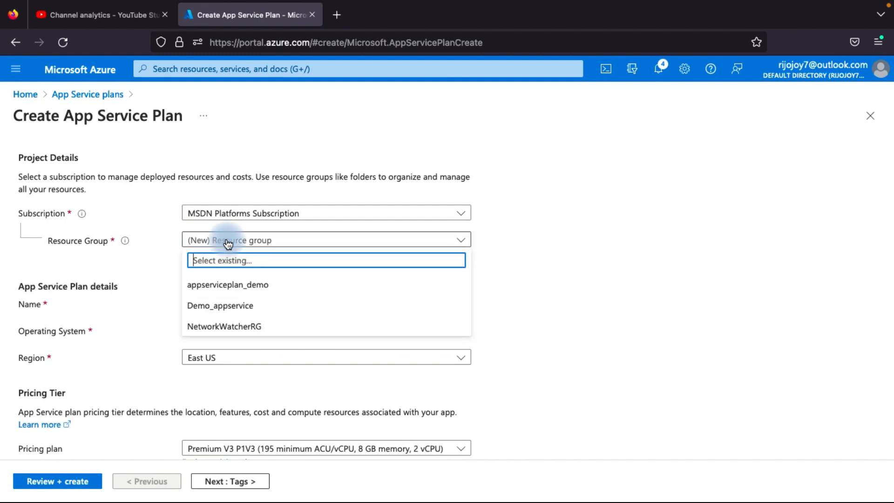
pyautogui.click(236, 307)
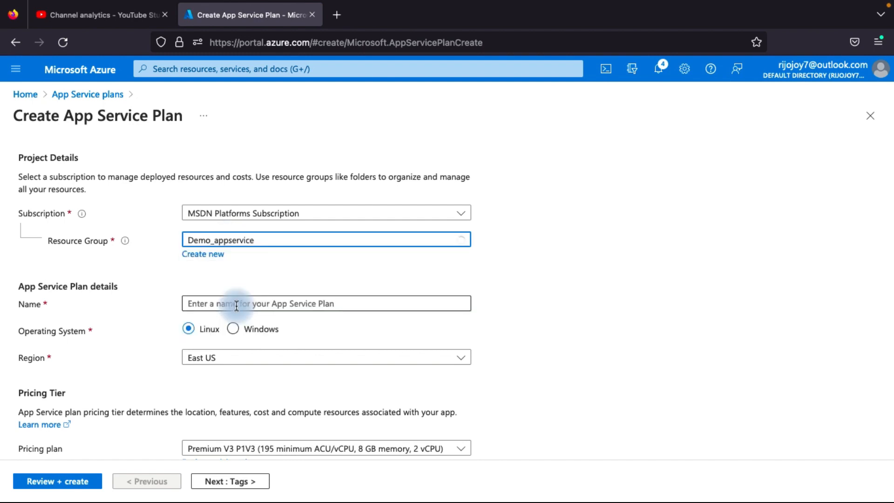
pyautogui.click(206, 256)
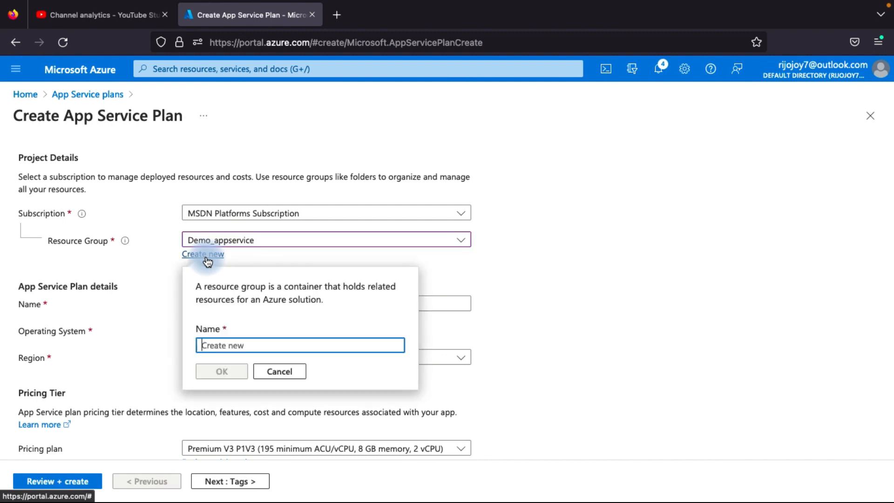
pyautogui.click(131, 267)
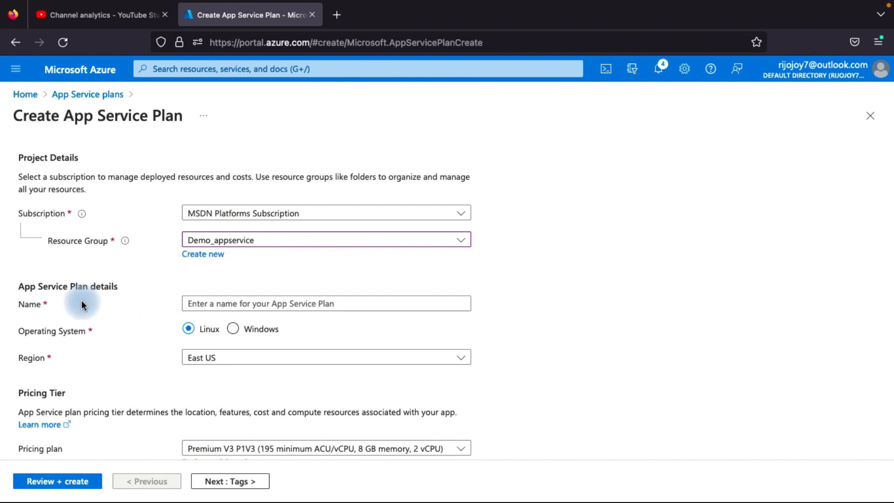
# Step: Name the App Service plan demoApp1 and set its operating system to Windows
pyautogui.click(211, 309)
pyautogui.click(212, 307)
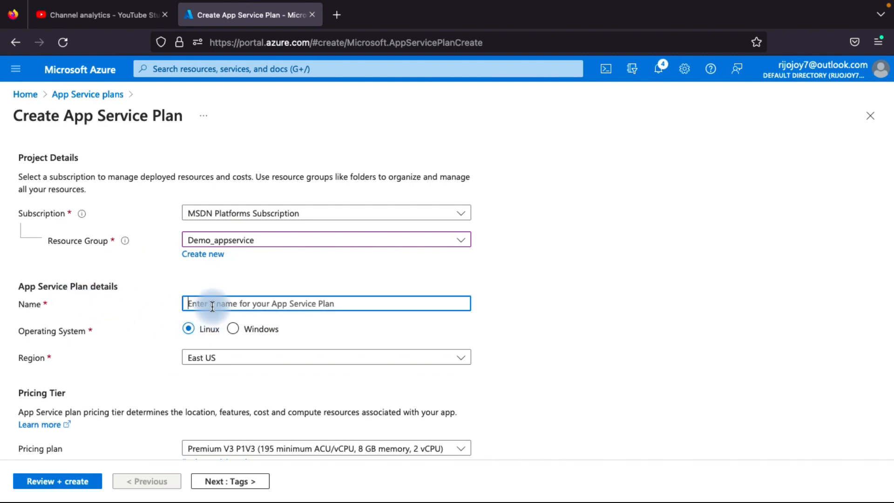
pyautogui.write('demo')
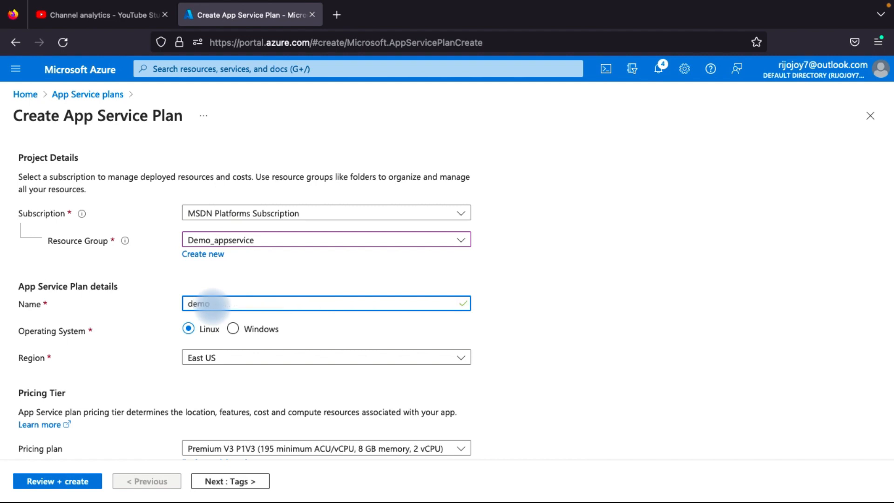
pyautogui.write('App1')
pyautogui.scroll(-2, 90, 339)
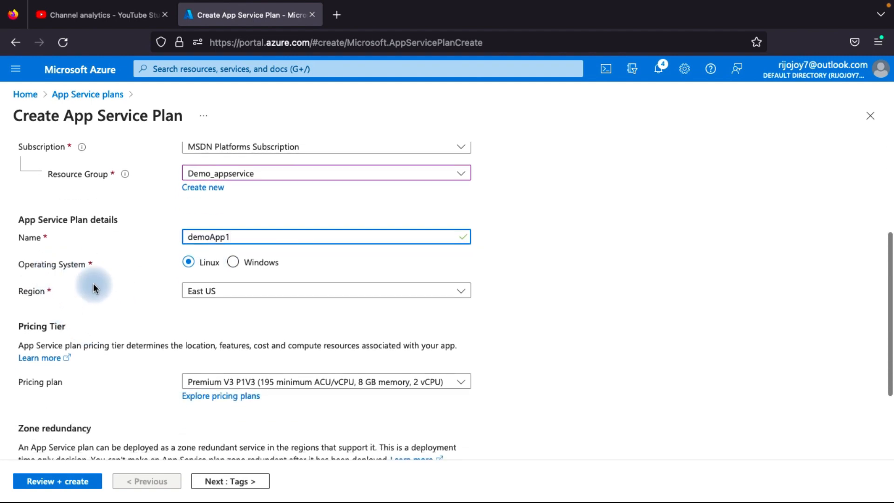
pyautogui.click(234, 264)
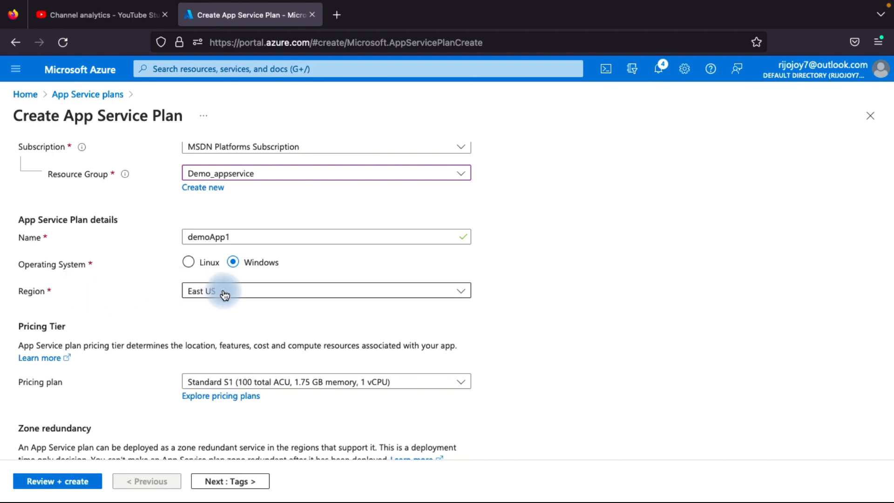
pyautogui.click(211, 291)
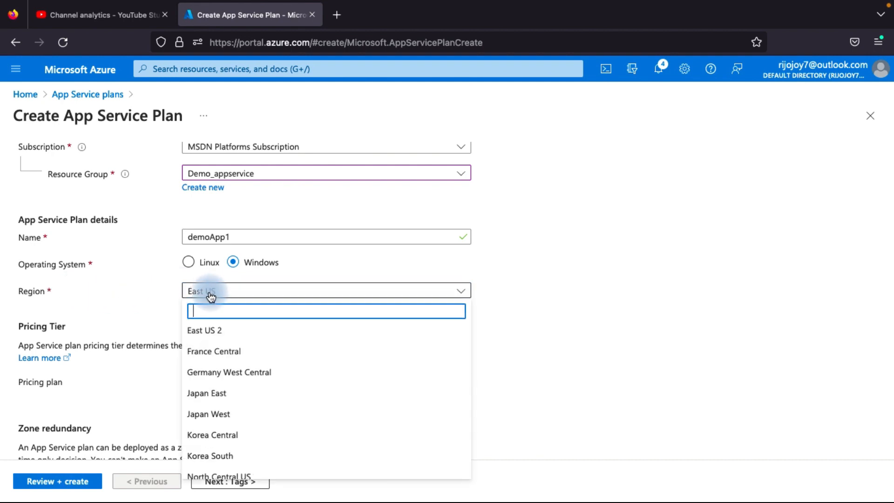
pyautogui.click(145, 280)
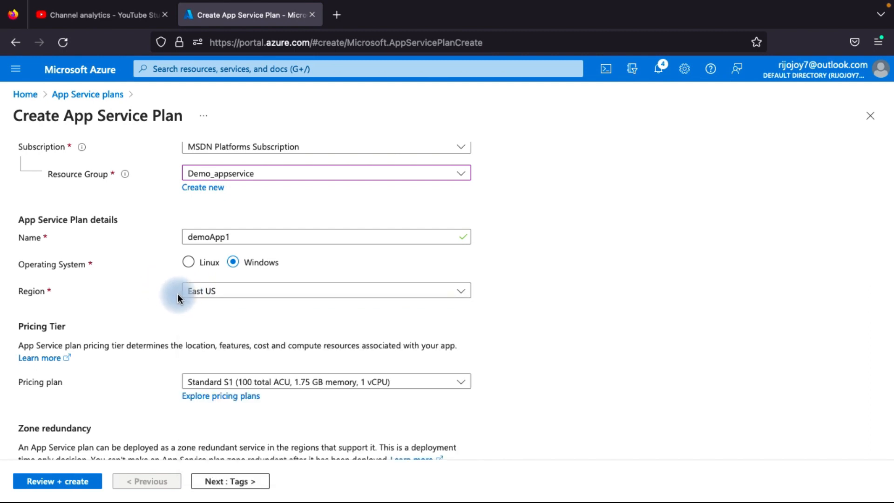
# Step: Examine the popular pricing plans and the full plan comparison in hardware view, including memory, storage, scale instances, SLA and cost
pyautogui.scroll(-1, 113, 337)
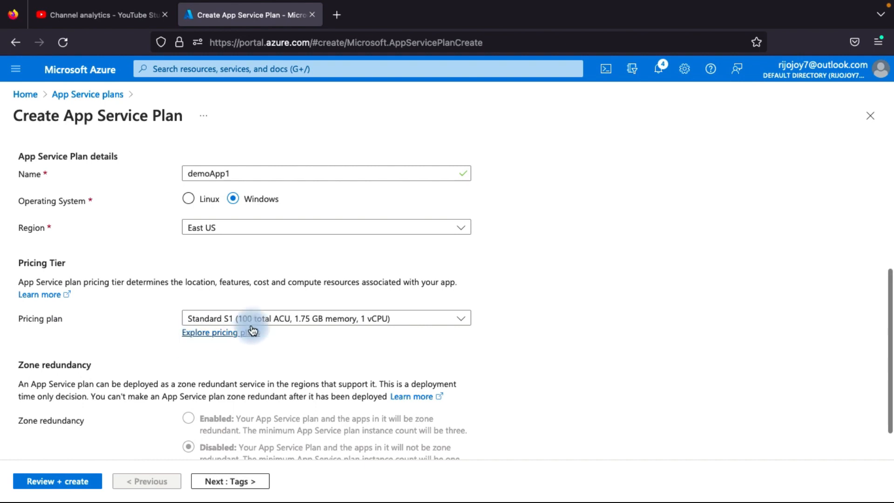
pyautogui.click(285, 317)
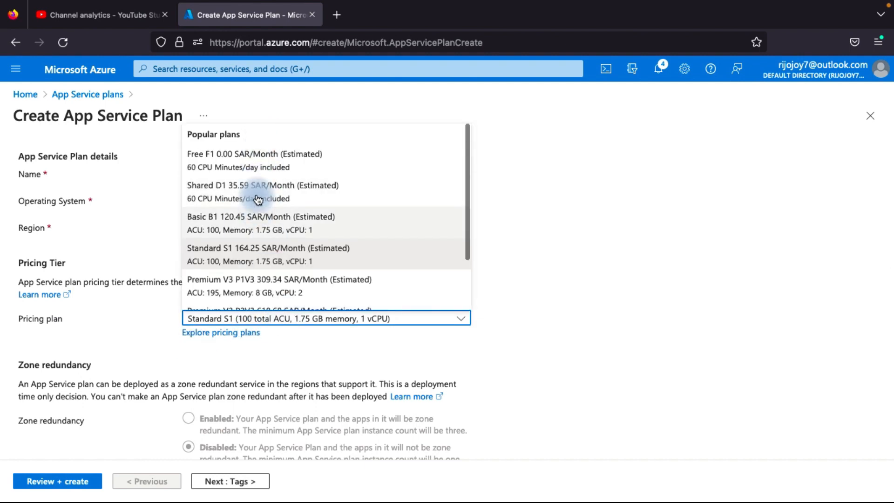
pyautogui.scroll(-2, 259, 225)
pyautogui.scroll(2, 259, 228)
pyautogui.scroll(-2, 259, 229)
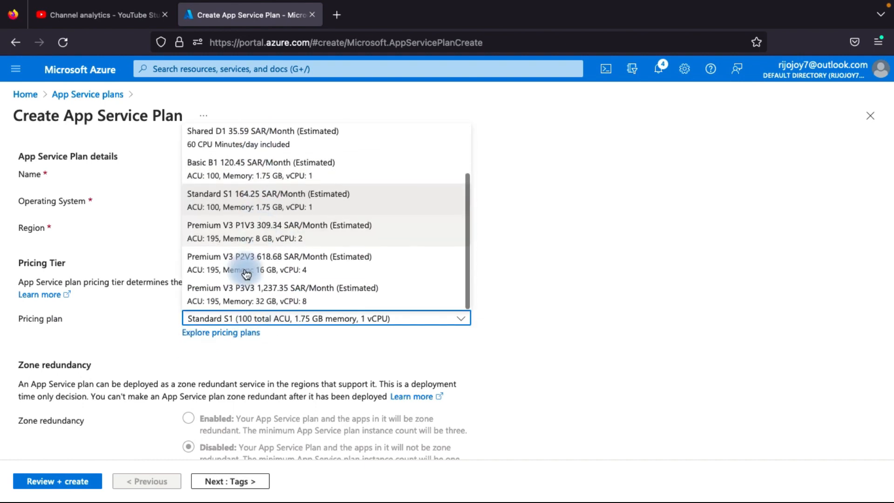
pyautogui.click(233, 333)
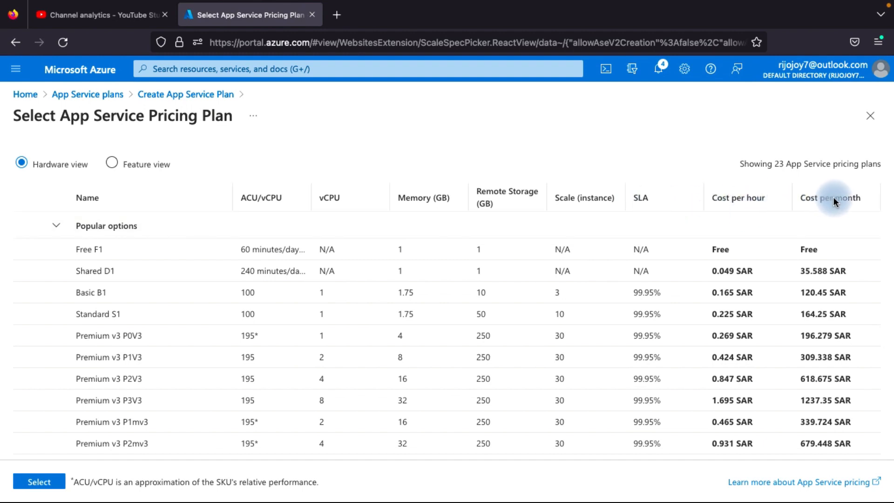
pyautogui.scroll(-1, 413, 208)
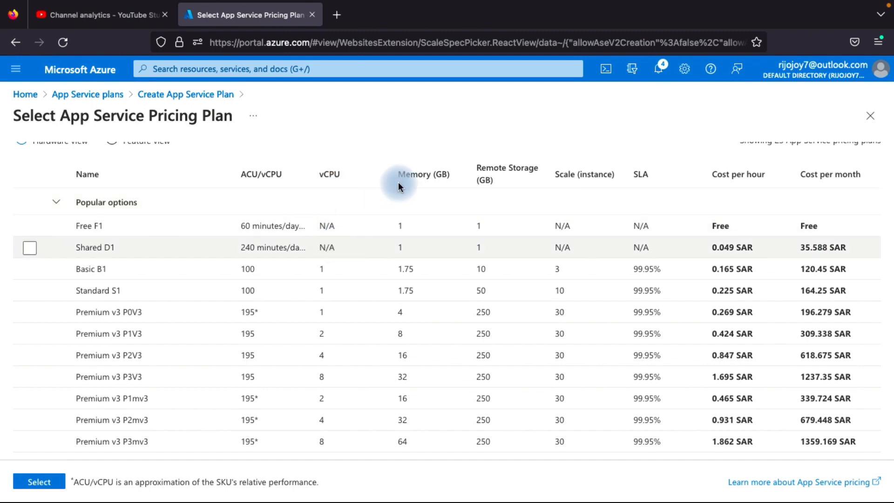
pyautogui.scroll(-1, 512, 264)
pyautogui.scroll(-1, 512, 264)
pyautogui.scroll(-1, 511, 261)
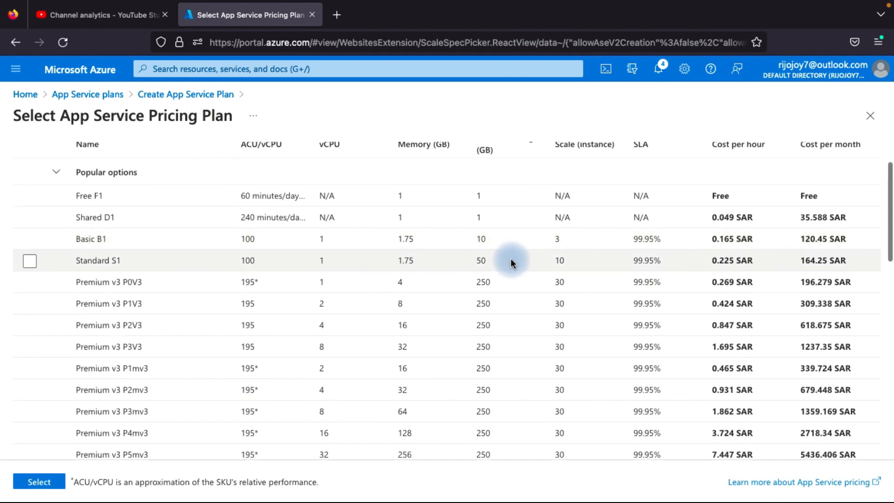
pyautogui.scroll(3, 510, 260)
pyautogui.scroll(-1, 268, 199)
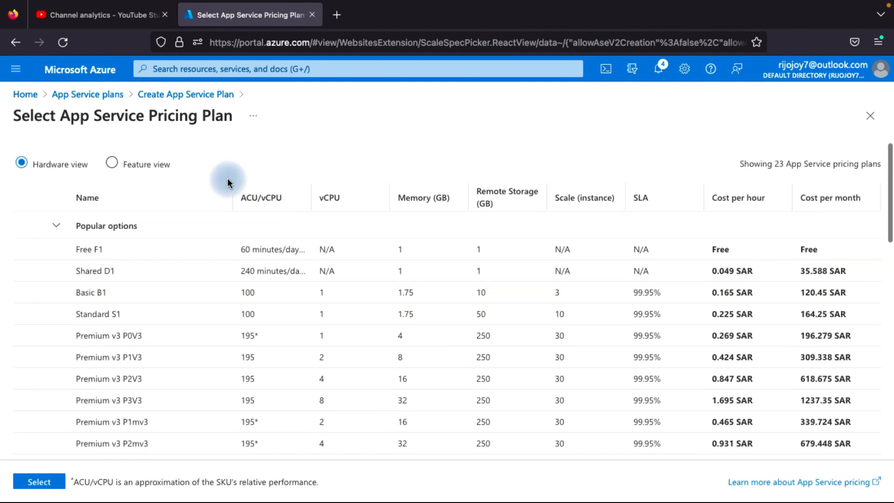
# Step: Compare the pricing plans in feature view, including custom domain, autoscale, backups, staging slots and vNet integration, and return to hardware view
pyautogui.click(114, 164)
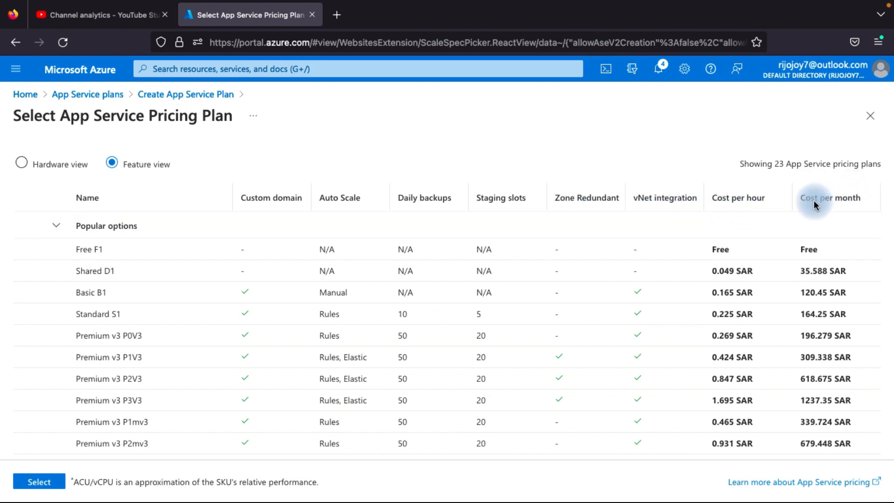
pyautogui.scroll(-14, 628, 335)
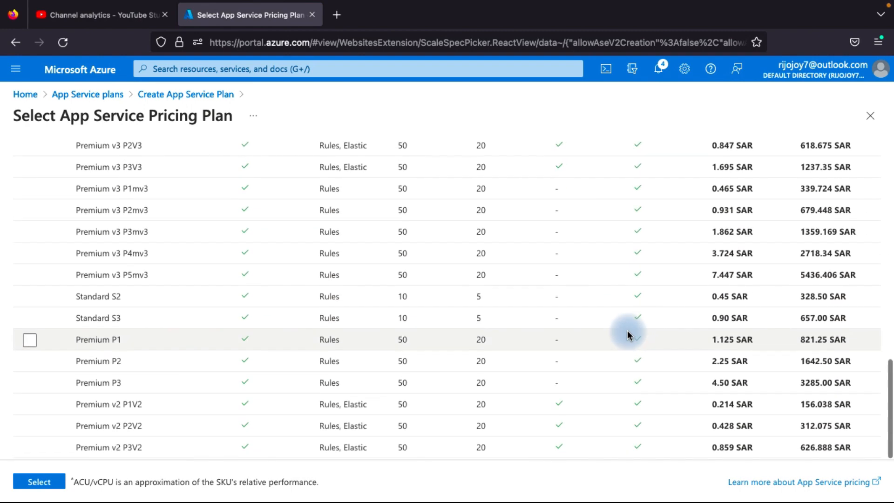
pyautogui.scroll(5, 628, 335)
pyautogui.scroll(10, 628, 335)
pyautogui.click(21, 164)
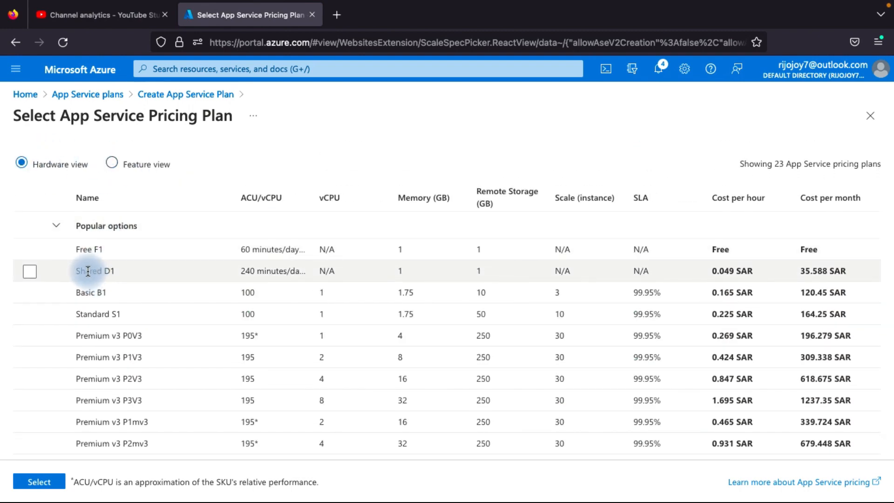
# Step: Choose the Shared D1 pricing plan for the new App Service plan
pyautogui.click(27, 272)
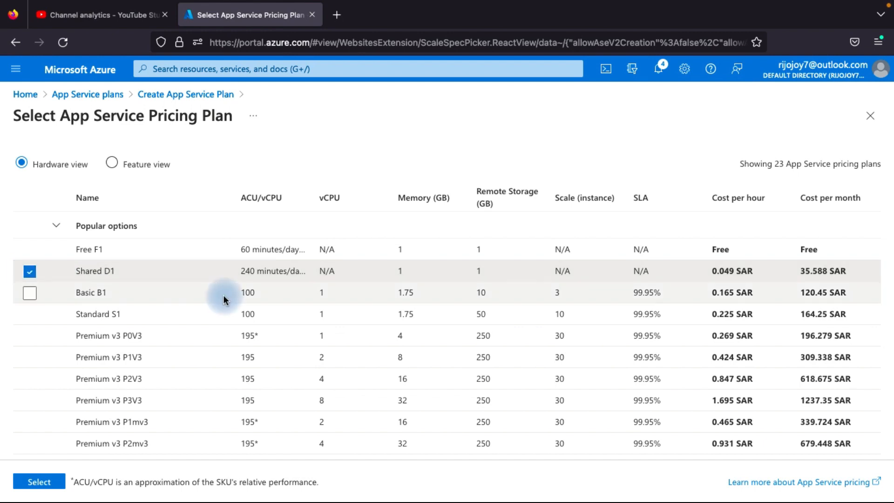
pyautogui.click(41, 482)
pyautogui.scroll(-2, 279, 349)
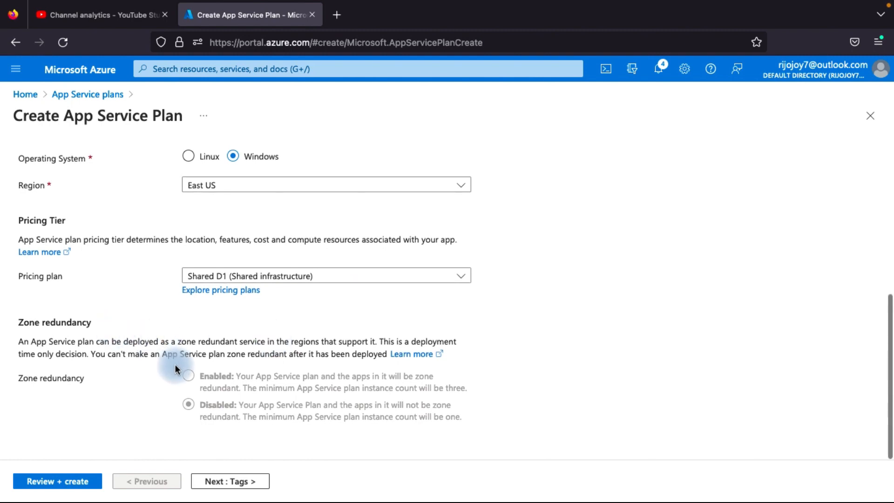
# Step: Create the demoApp1 App Service plan without any tags and open the deployed resource
pyautogui.click(243, 481)
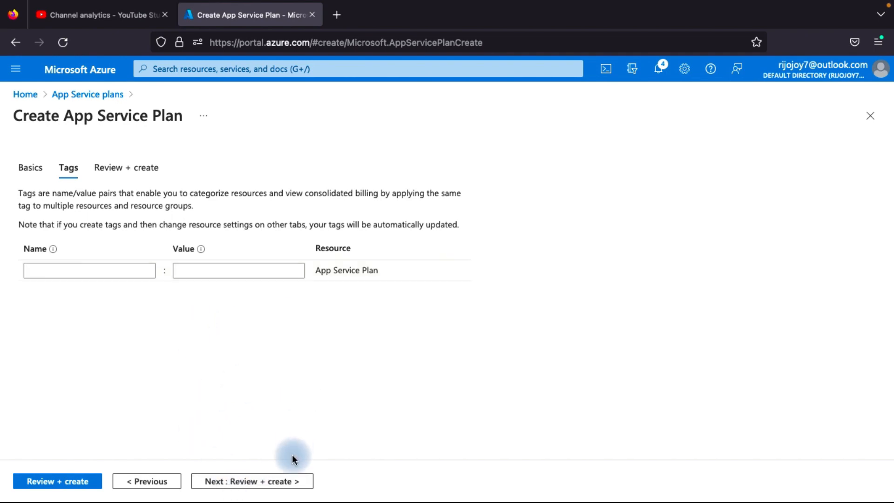
pyautogui.click(256, 481)
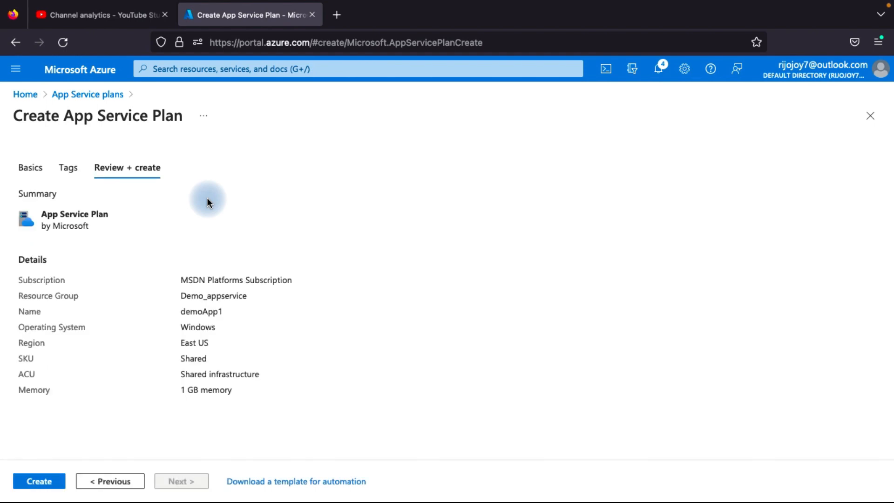
pyautogui.click(41, 483)
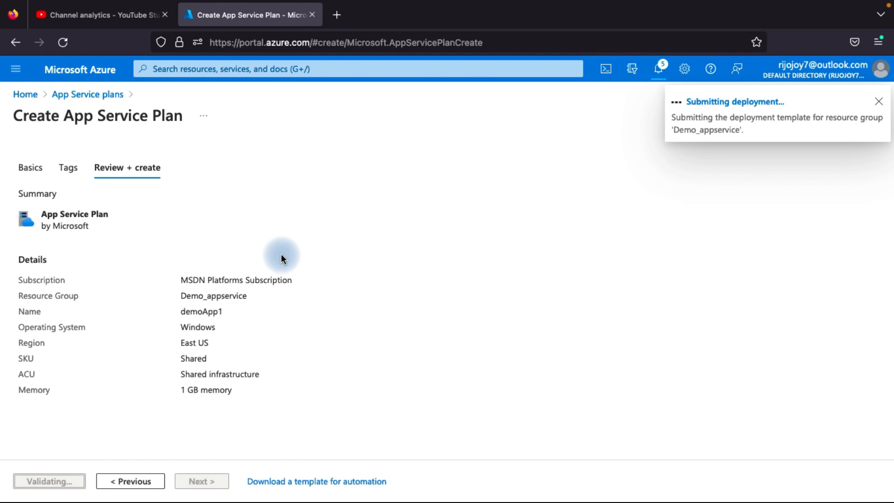
pyautogui.click(658, 69)
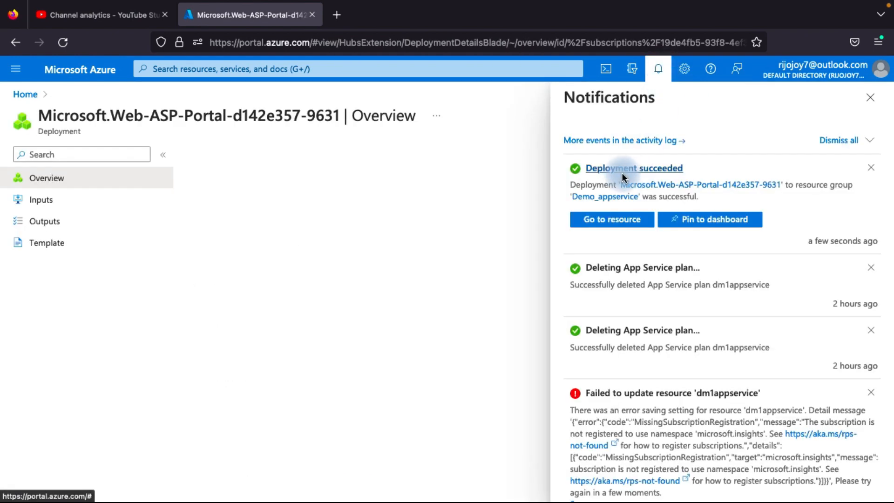
pyautogui.click(622, 227)
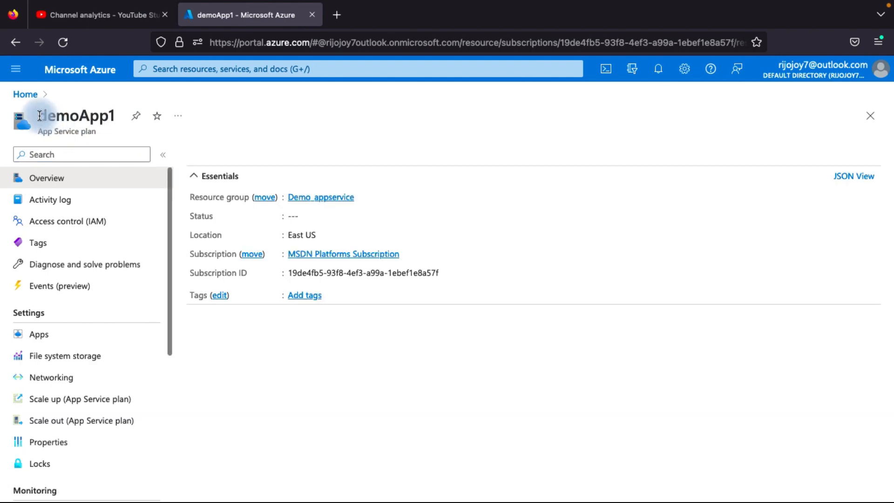
# Step: Examine the demoApp1 overview, its apps, file system storage usage and networking settings
pyautogui.moveTo(39, 115); pyautogui.dragTo(116, 122)
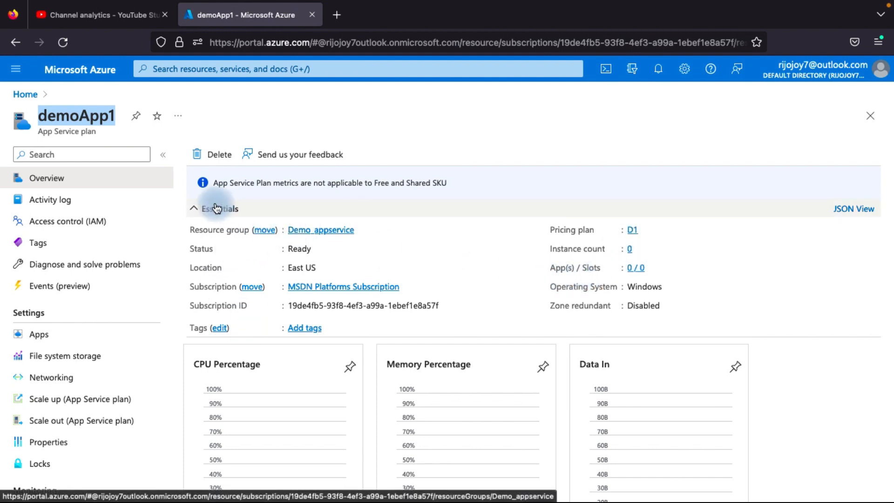
pyautogui.scroll(-1, 371, 343)
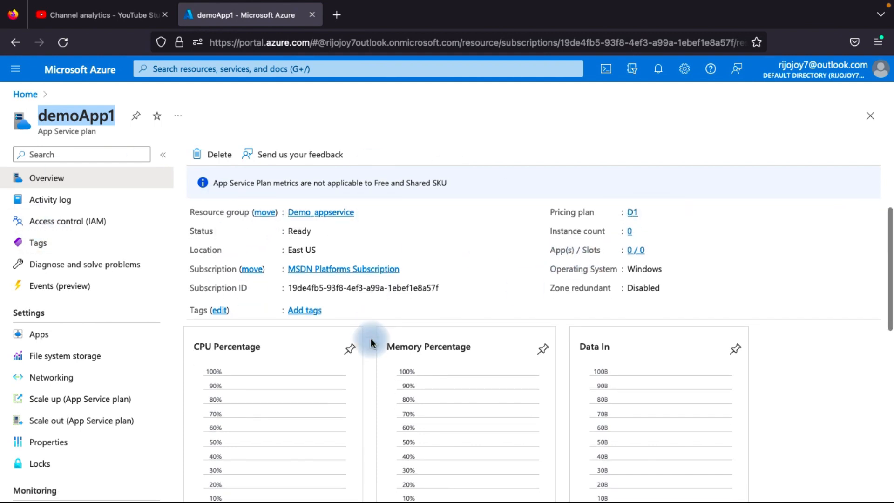
pyautogui.scroll(-3, 109, 371)
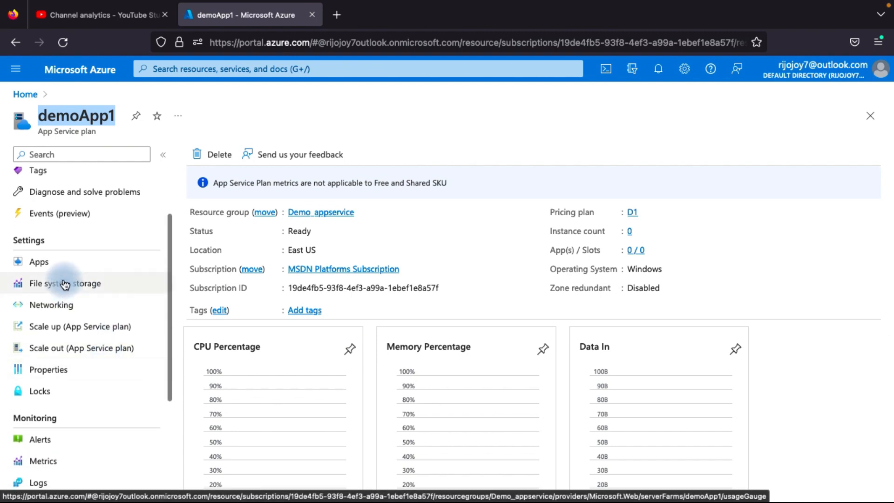
pyautogui.click(73, 262)
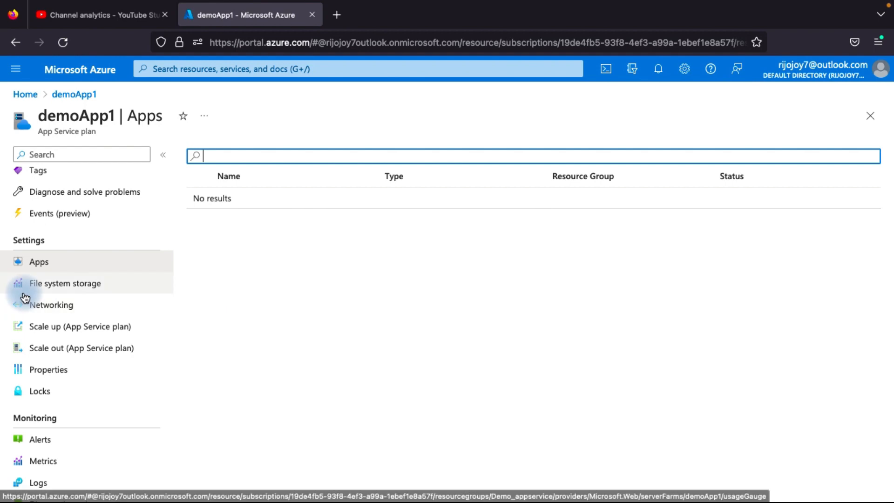
pyautogui.click(43, 284)
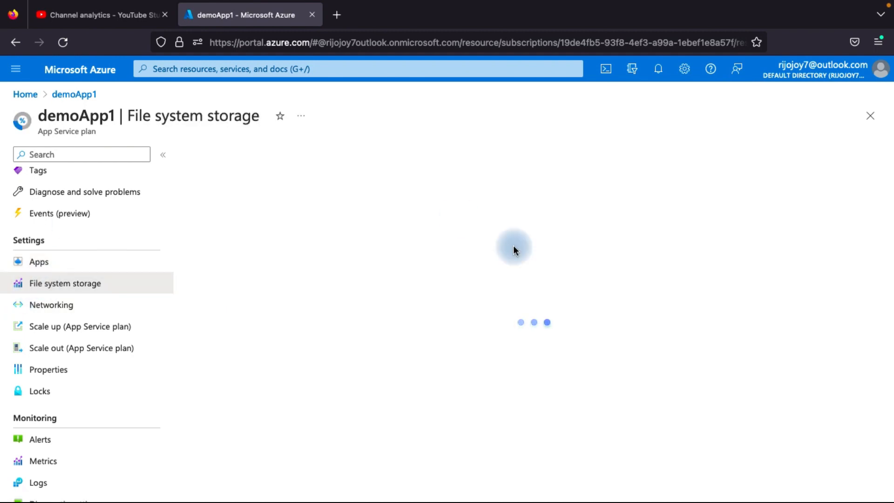
pyautogui.scroll(-1, 483, 273)
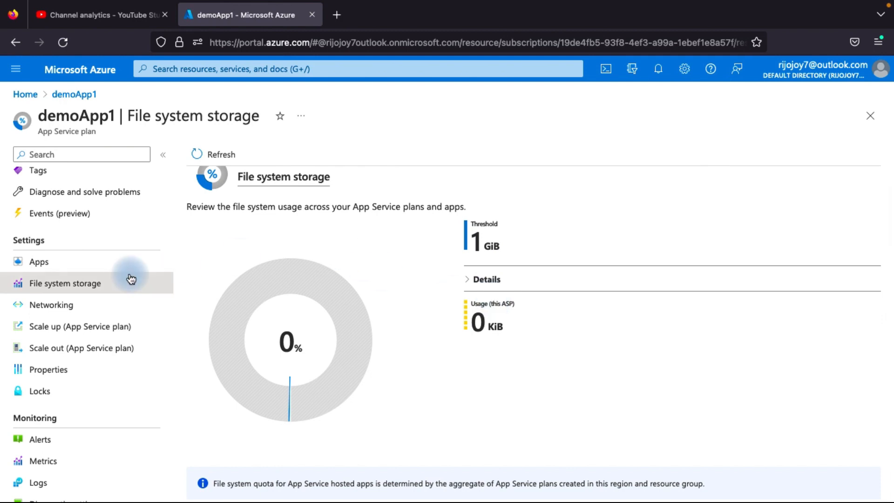
pyautogui.click(101, 309)
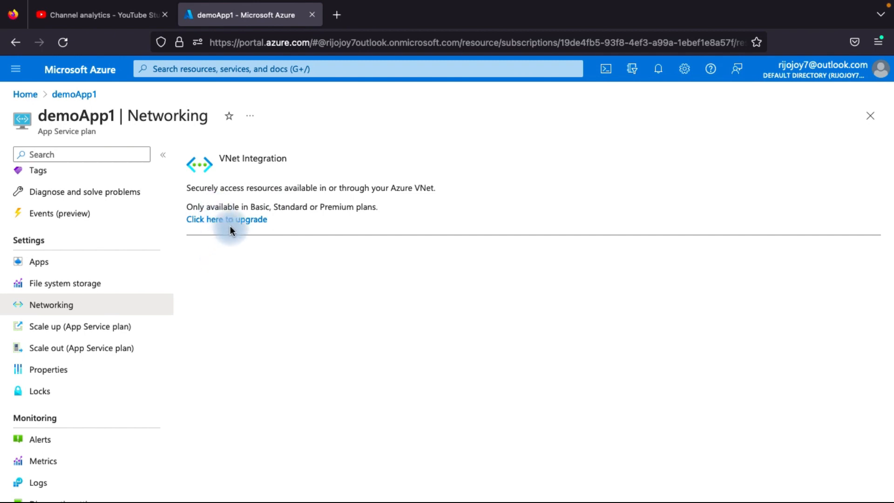
# Step: Scale up demoApp1 to the Basic B1 pricing plan and confirm the upgrade
pyautogui.scroll(-1, 161, 336)
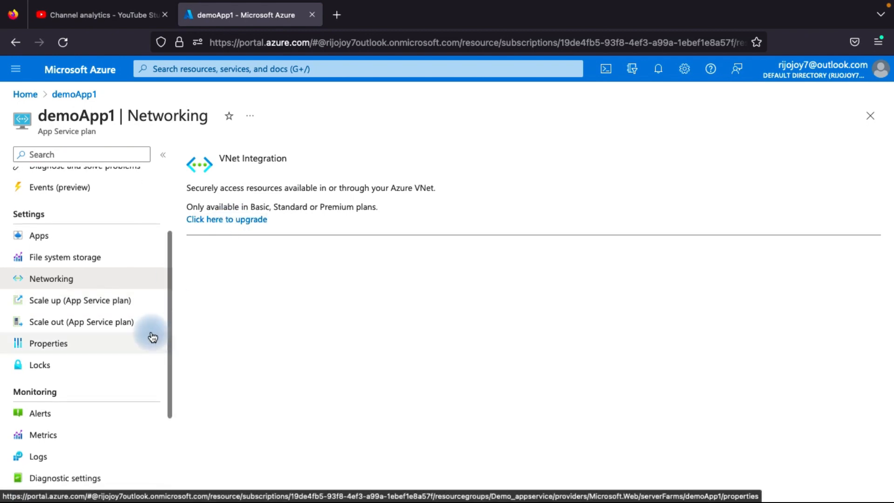
pyautogui.click(85, 304)
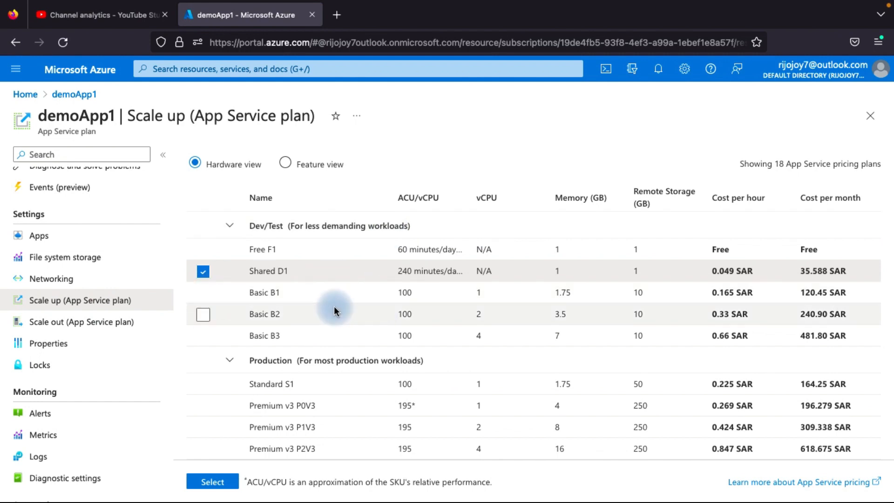
pyautogui.click(203, 294)
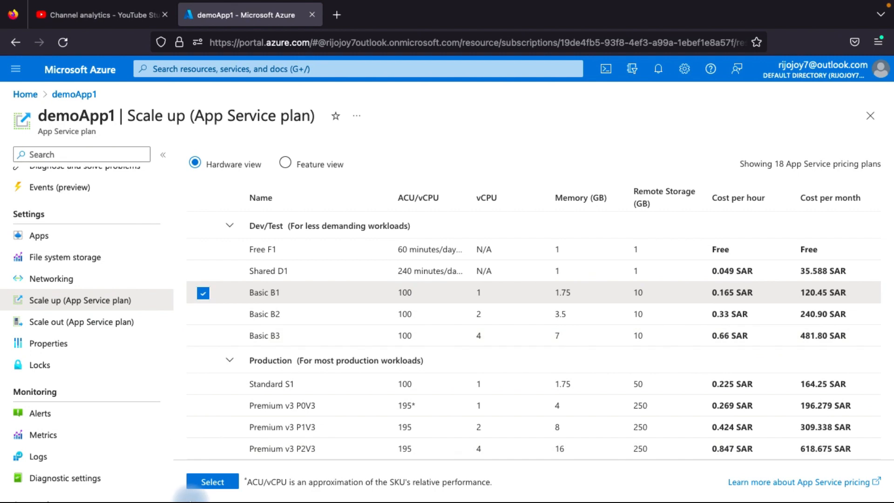
pyautogui.click(210, 483)
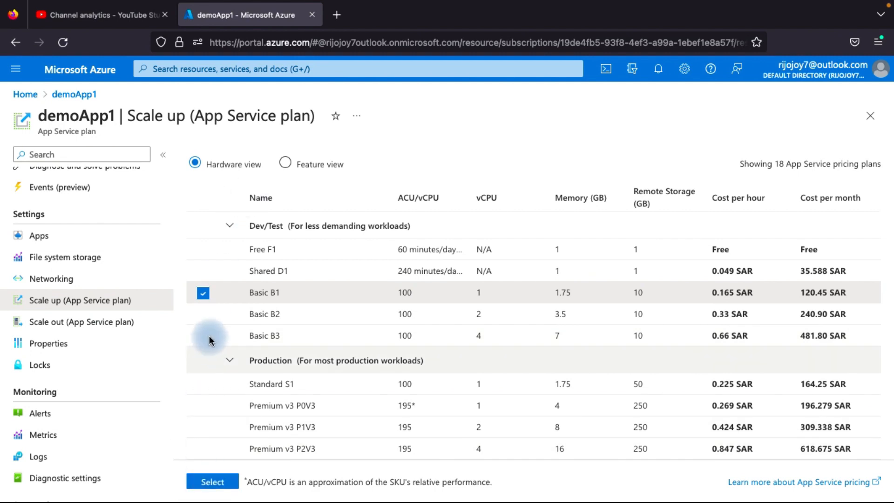
pyautogui.click(219, 484)
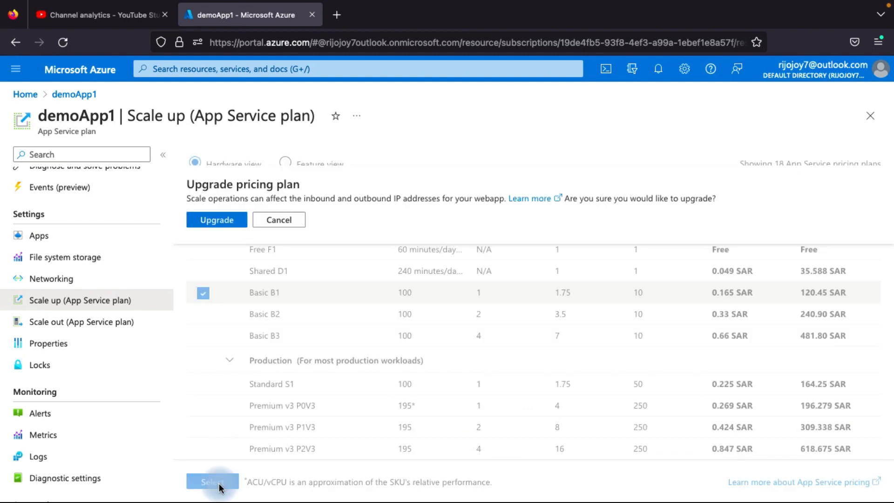
pyautogui.click(224, 221)
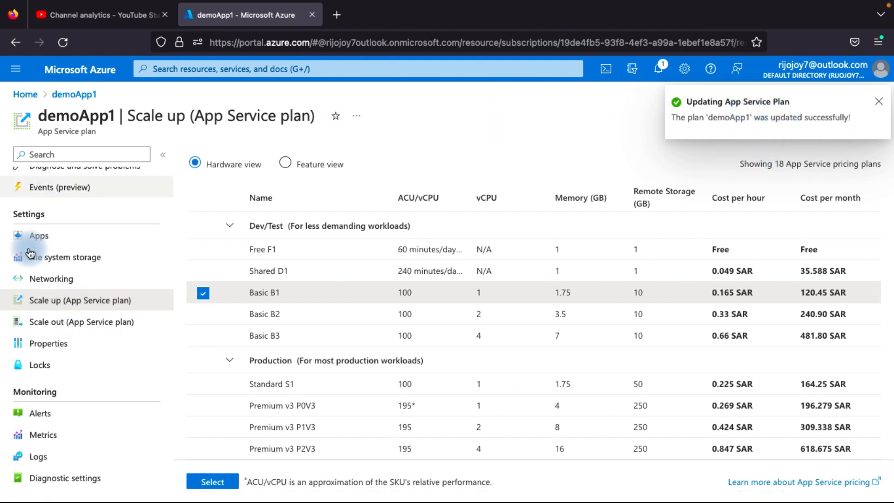
# Step: Check the pricing plan and instance count in the demoApp1 overview and dismiss the update notification
pyautogui.scroll(2, 46, 186)
pyautogui.click(54, 179)
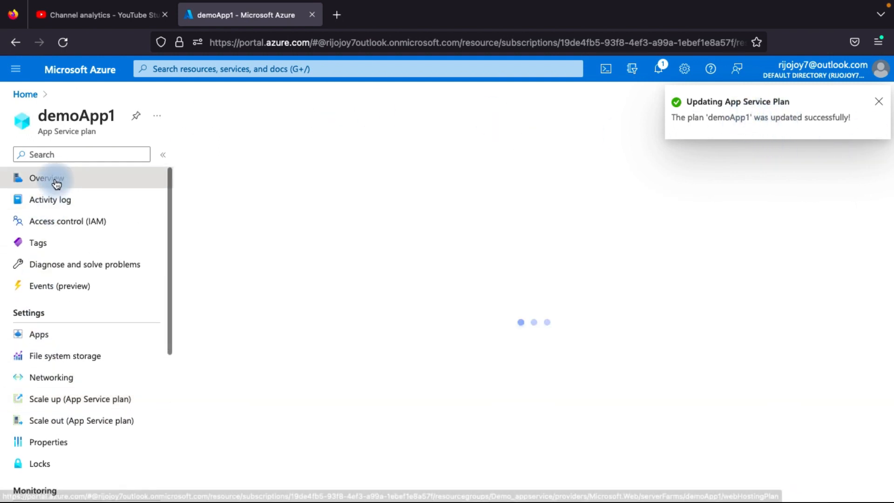
pyautogui.click(876, 102)
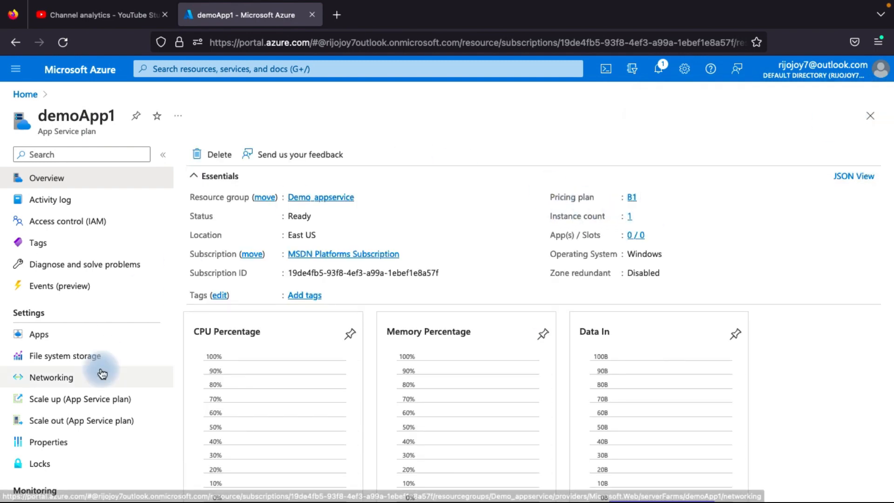
# Step: Set the instance count to 3 in demoApp1's manual scale-out settings and review the plan's maximum scale and scale-out methods
pyautogui.scroll(-1, 101, 375)
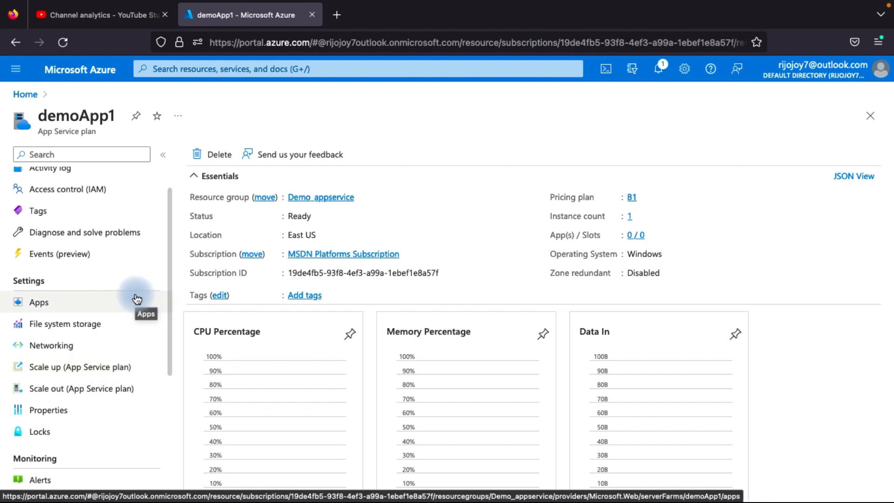
pyautogui.click(76, 393)
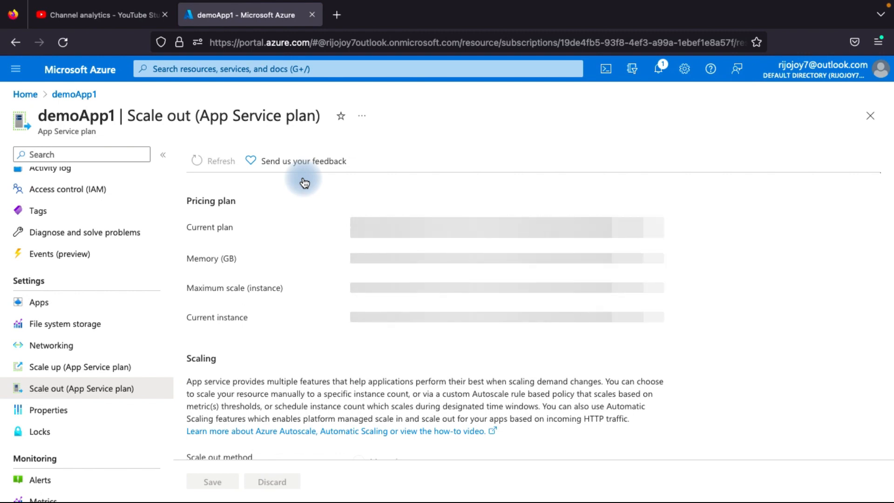
pyautogui.scroll(-1, 330, 270)
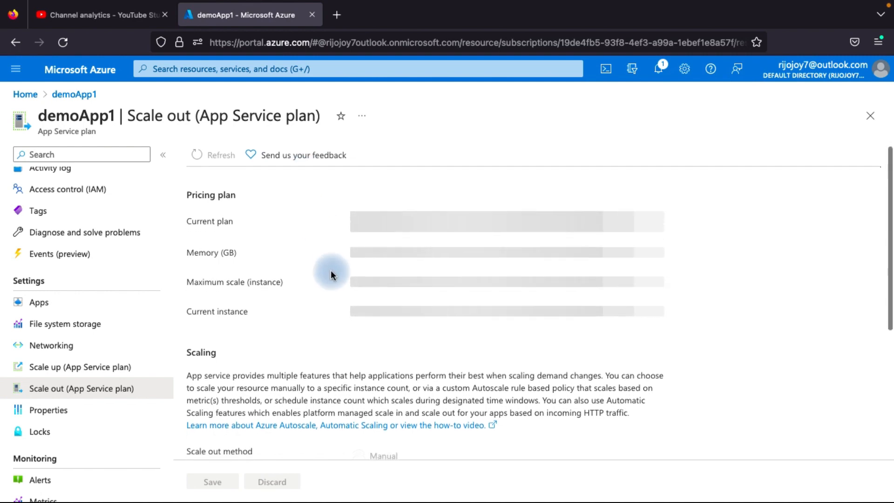
pyautogui.scroll(-1, 330, 275)
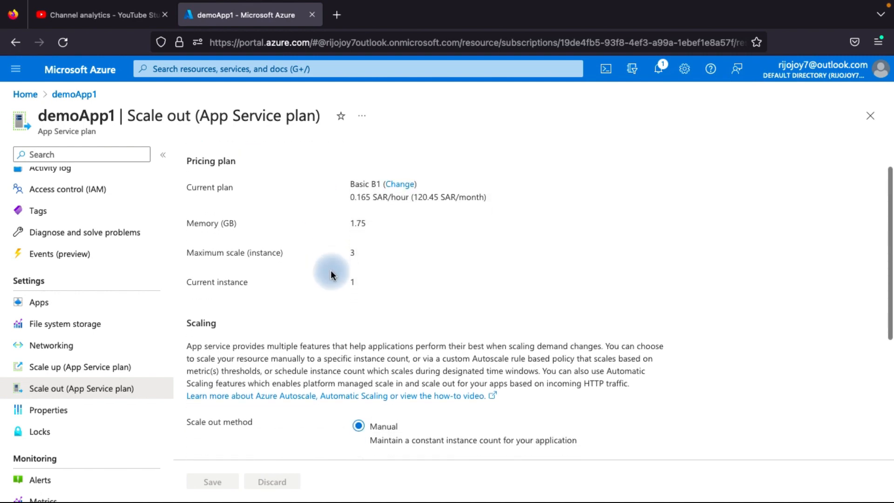
pyautogui.scroll(-5, 369, 235)
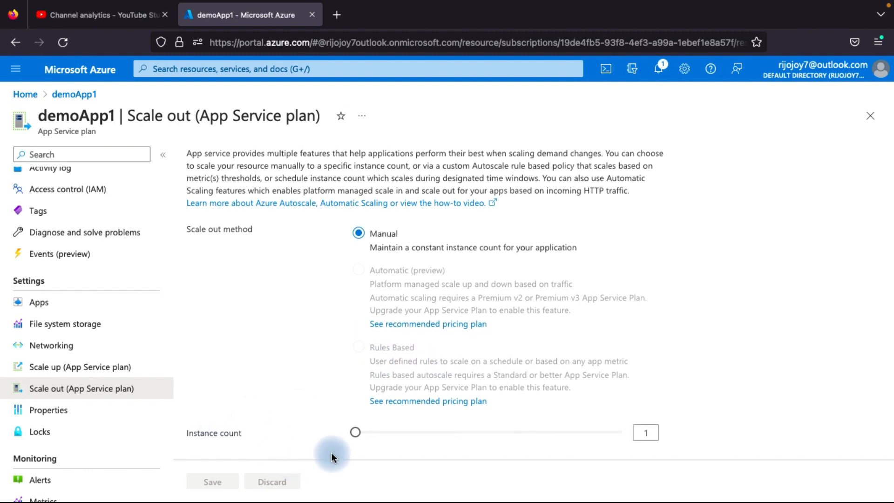
pyautogui.moveTo(355, 432); pyautogui.dragTo(597, 442)
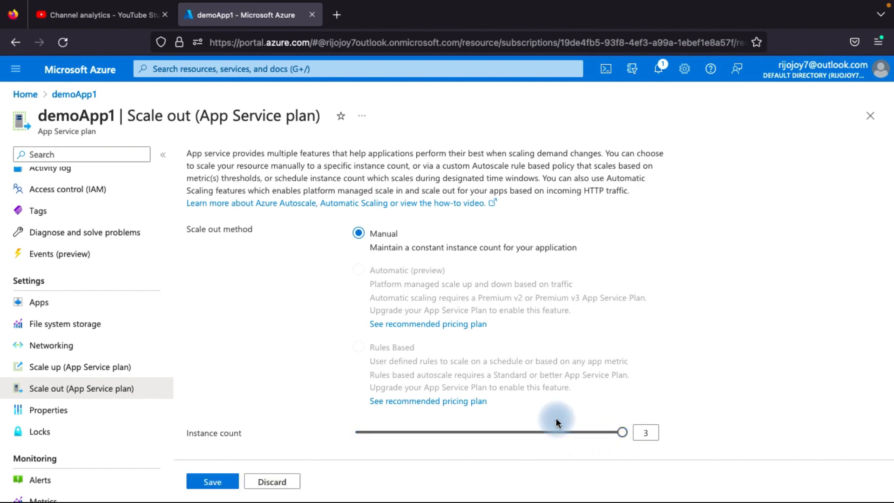
pyautogui.scroll(3, 303, 285)
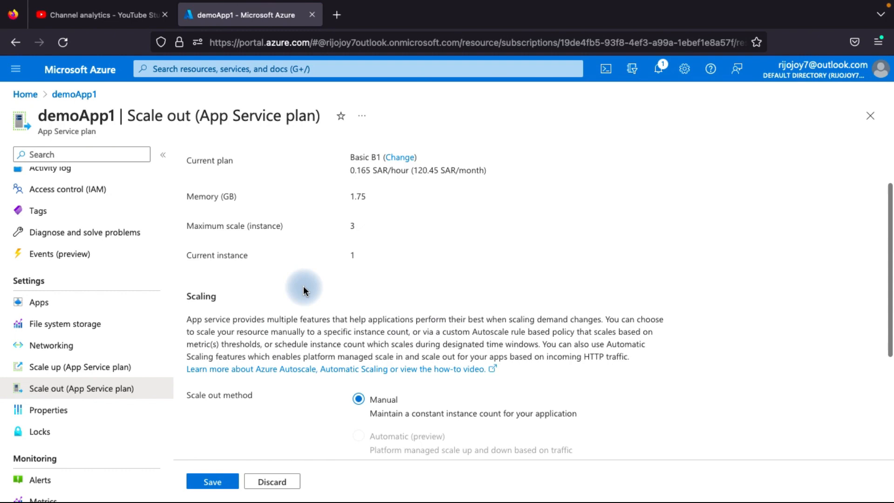
pyautogui.scroll(1, 253, 253)
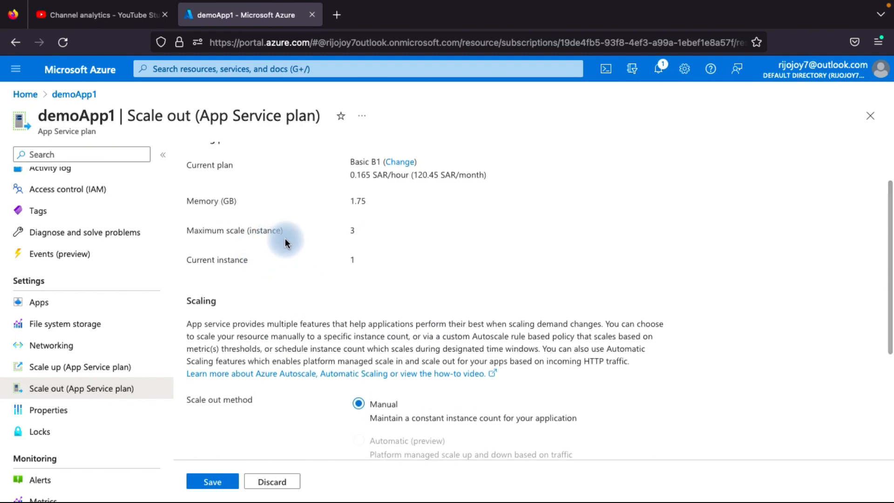
pyautogui.scroll(-4, 286, 255)
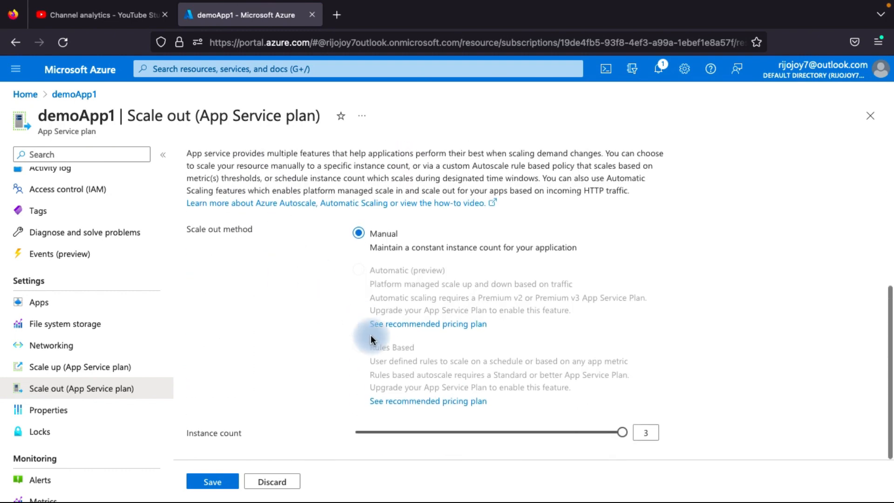
pyautogui.scroll(5, 322, 383)
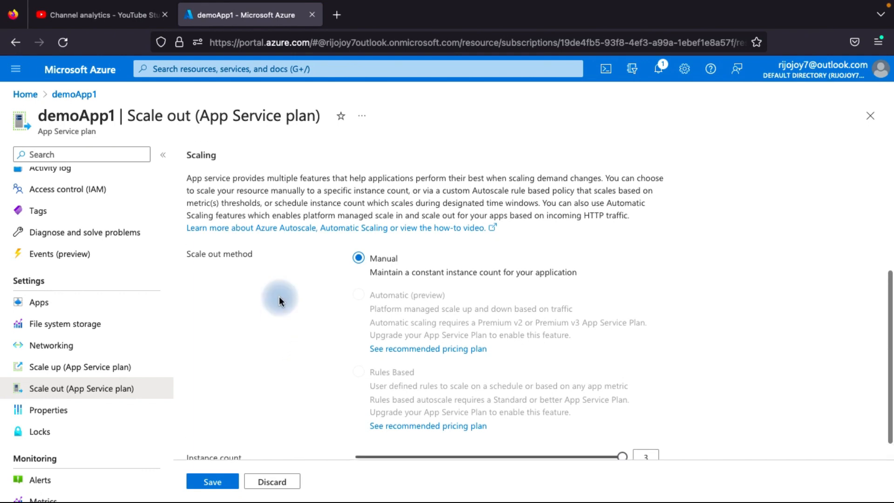
# Step: Change demoApp1's pricing plan to Standard S1 from its scale-out settings
pyautogui.scroll(-1, 303, 317)
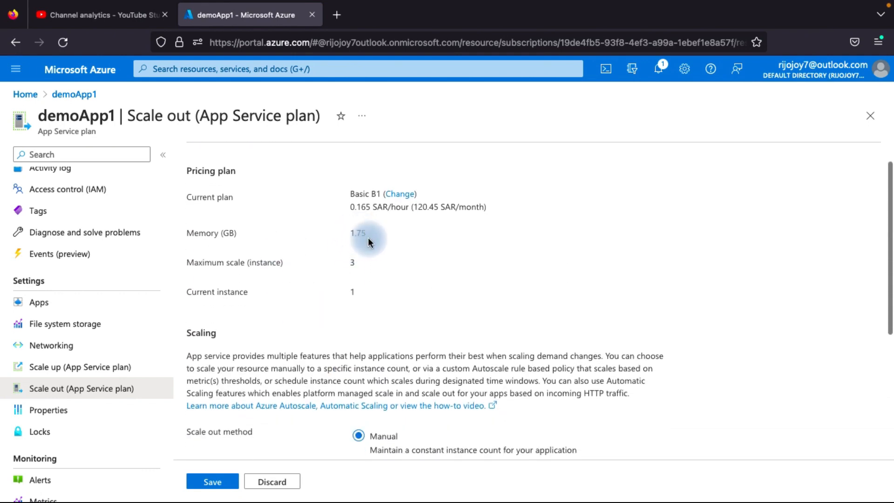
pyautogui.click(394, 194)
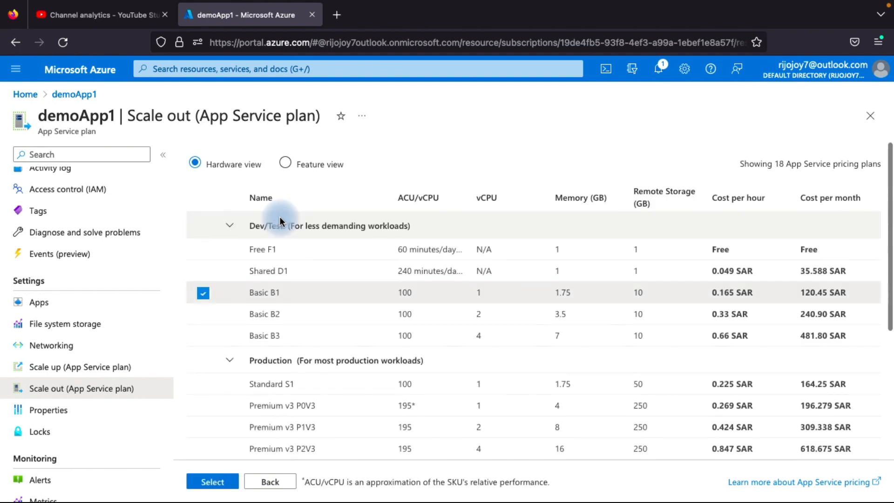
pyautogui.scroll(-2, 200, 330)
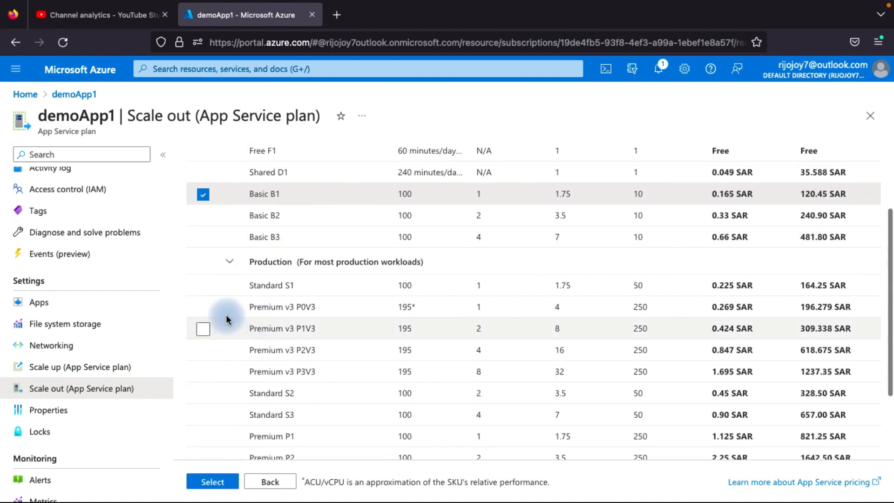
pyautogui.click(203, 286)
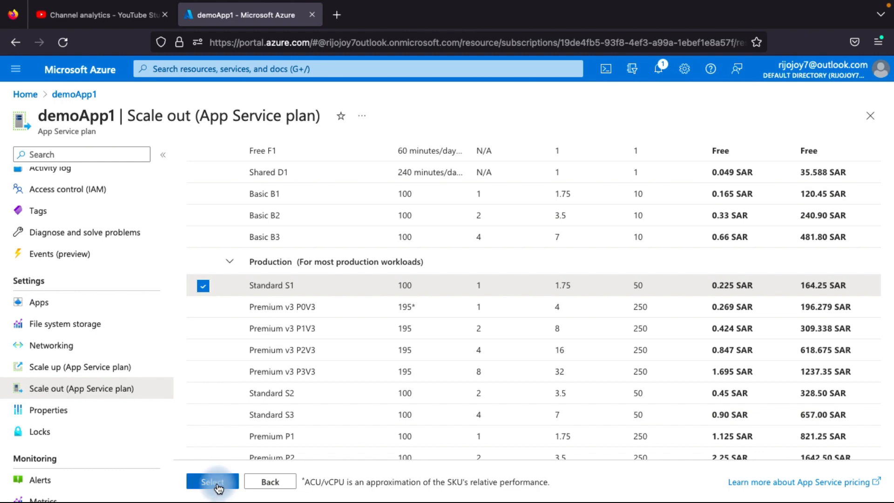
pyautogui.click(201, 482)
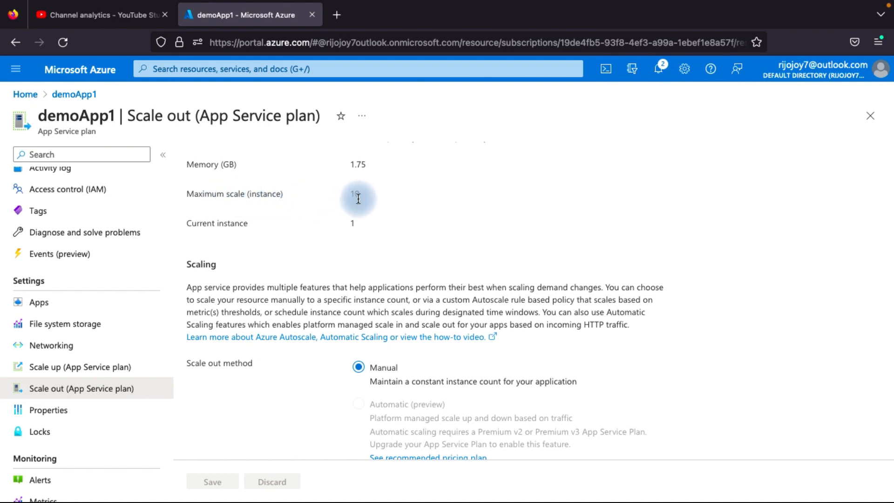
# Step: Choose the Rules Based scale-out method for demoApp1 and open its rules-based scaling management
pyautogui.scroll(-5, 340, 260)
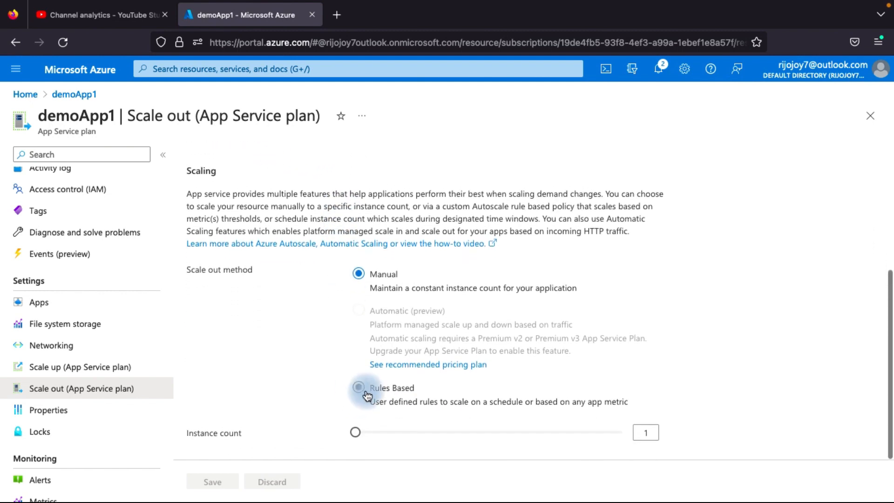
pyautogui.moveTo(356, 429)
pyautogui.mouseDown()
pyautogui.moveTo(617, 438)
pyautogui.moveTo(343, 437)
pyautogui.mouseUp()
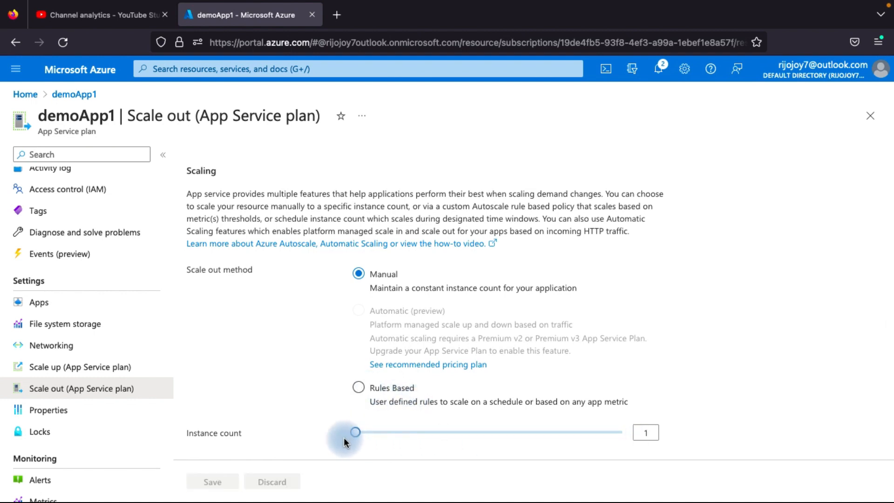
pyautogui.click(370, 408)
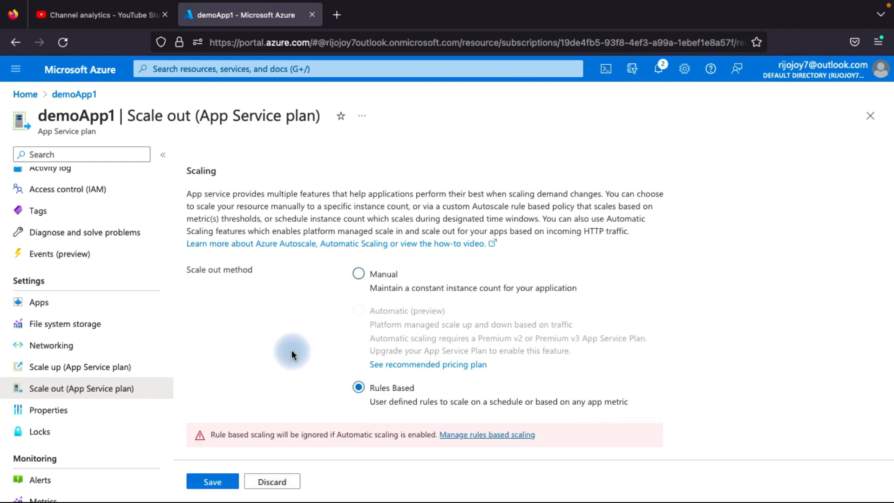
pyautogui.scroll(-1, 284, 363)
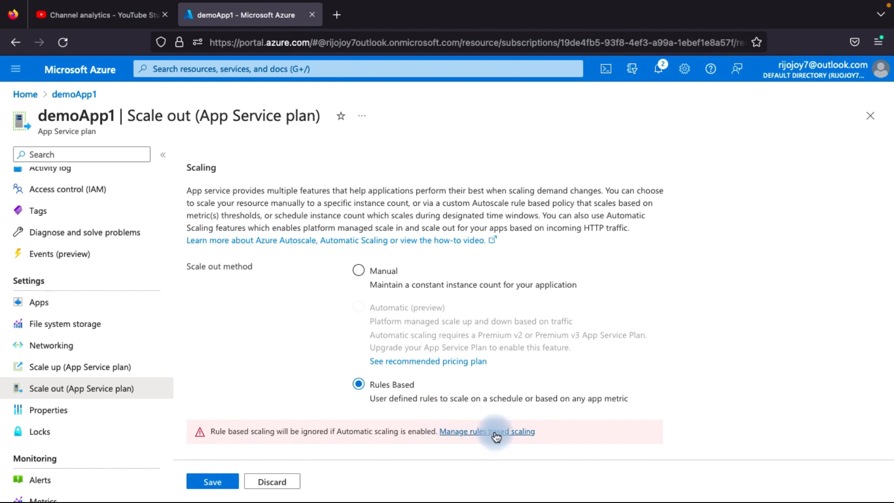
pyautogui.click(495, 433)
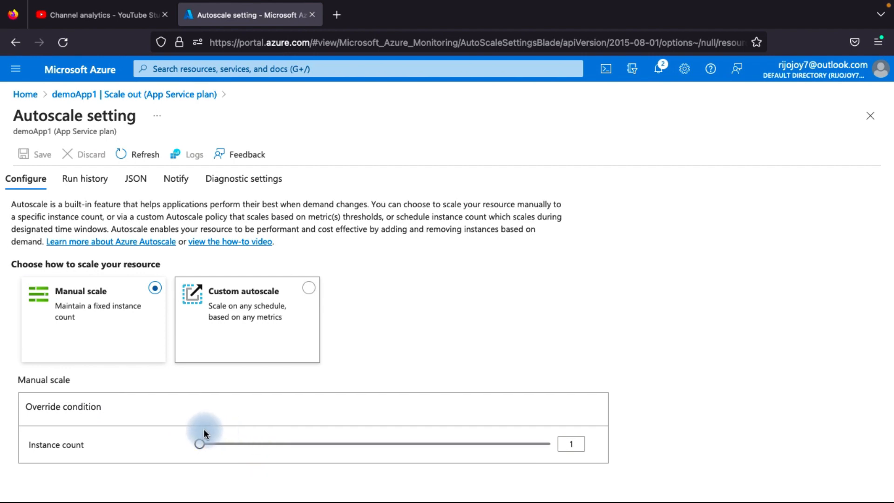
# Step: Try manual scale instance counts of 5 and 10 and reset the count to 1
pyautogui.moveTo(205, 456); pyautogui.dragTo(361, 451)
pyautogui.click(578, 441)
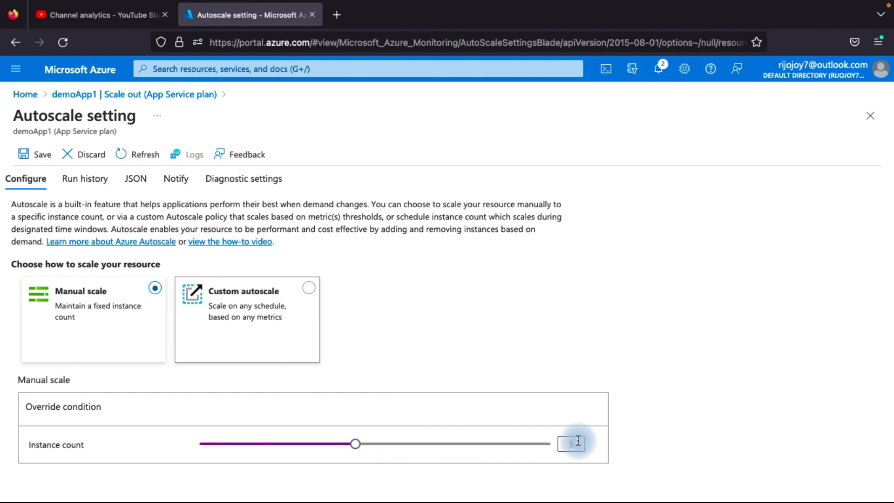
pyautogui.click(563, 445)
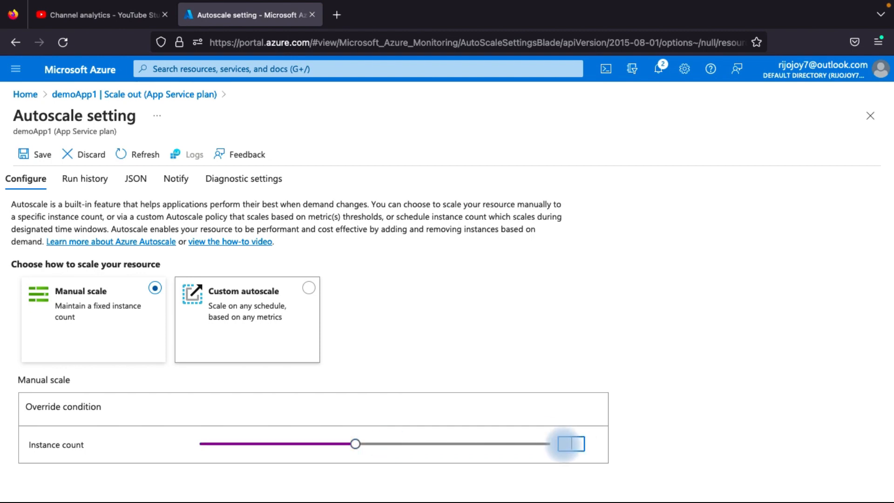
pyautogui.click(649, 408)
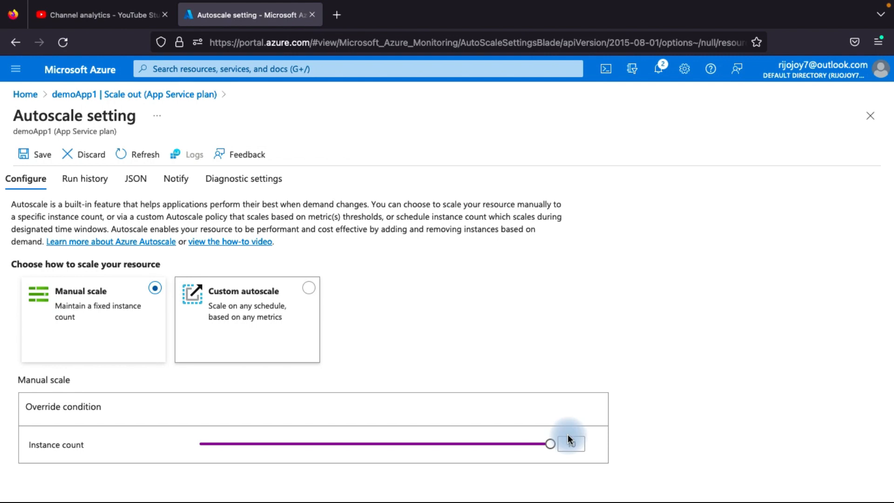
pyautogui.click(577, 443)
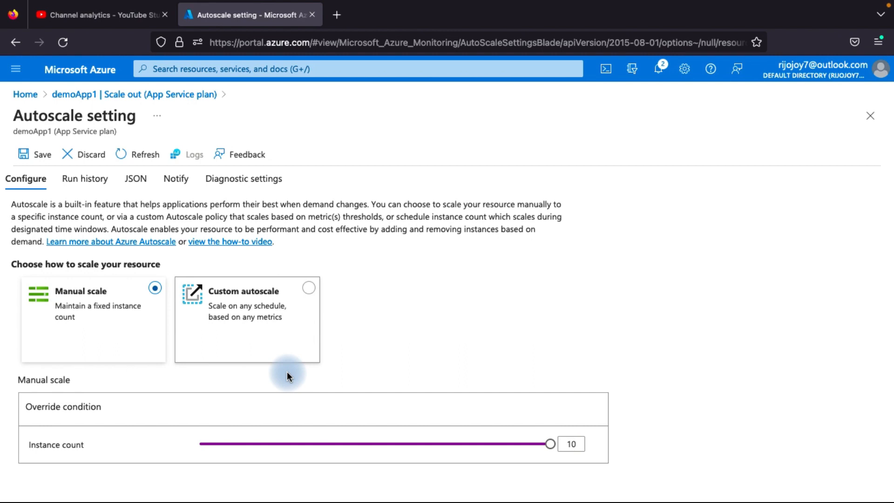
pyautogui.click(572, 444)
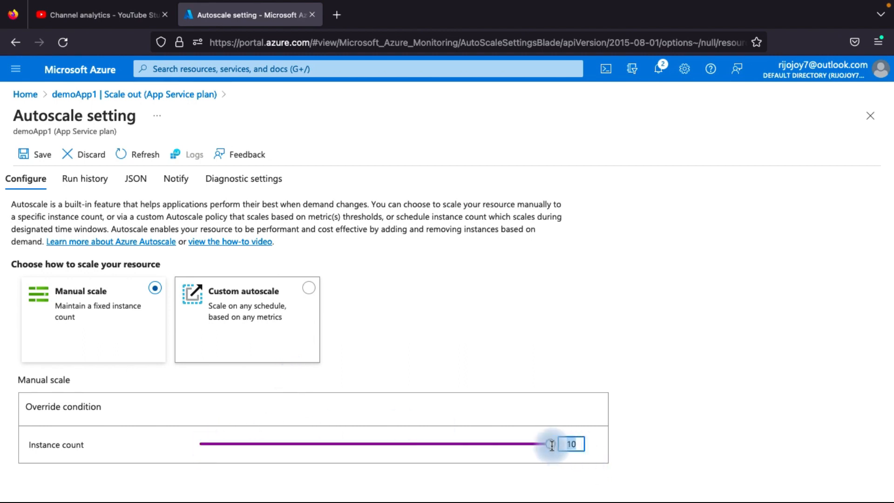
pyautogui.press('BackSpace')
# Step: Switch the resource to Custom autoscale and set the default condition's scale mode to Scale based on a metric
pyautogui.click(282, 321)
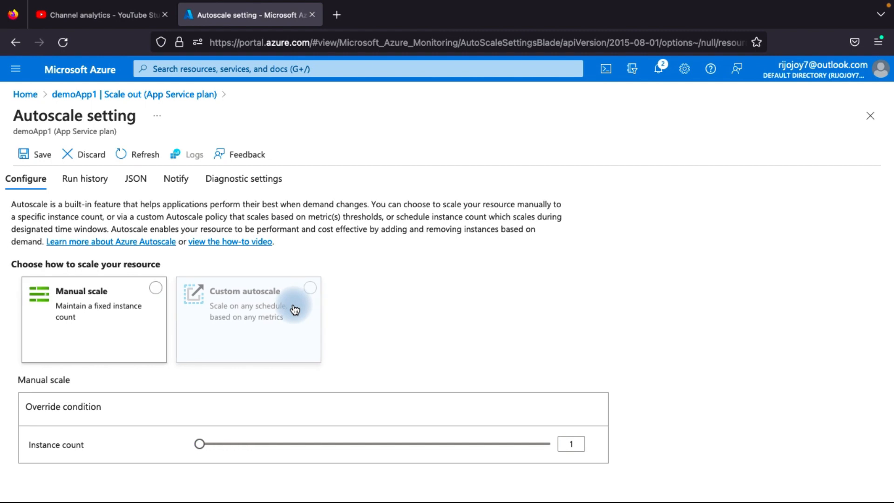
pyautogui.scroll(-4, 293, 365)
pyautogui.click(198, 243)
pyautogui.scroll(-2, 93, 247)
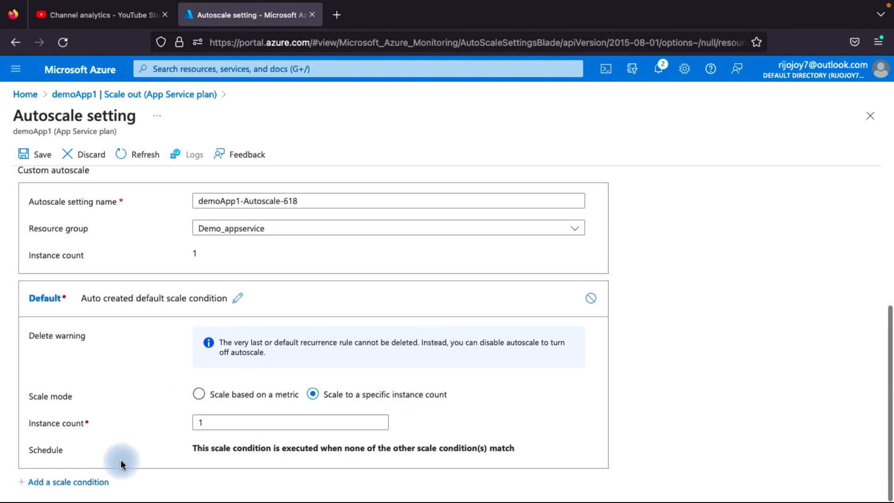
pyautogui.click(201, 397)
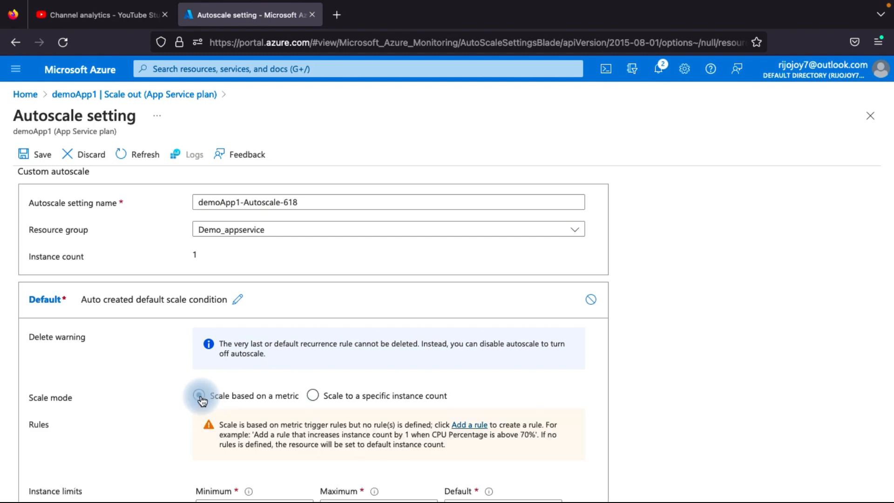
pyautogui.scroll(-2, 193, 425)
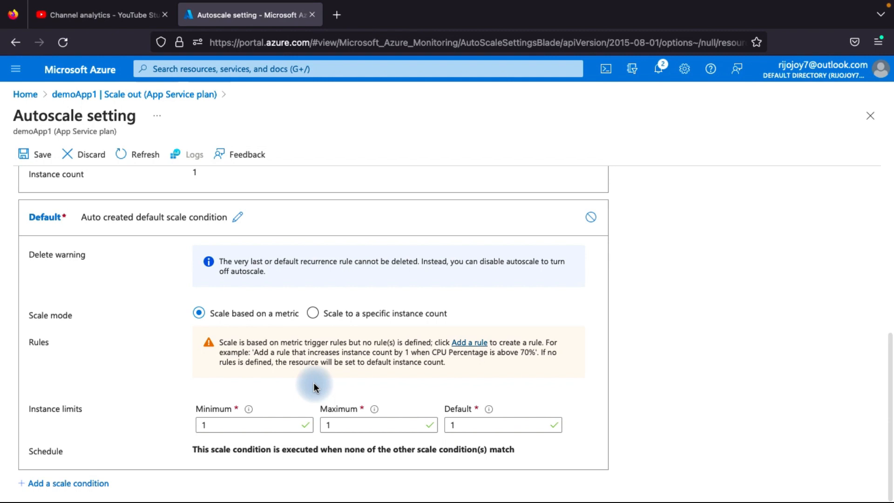
# Step: Start a new scale rule for the default condition, browse the available metrics and choose CPU Percentage
pyautogui.click(472, 344)
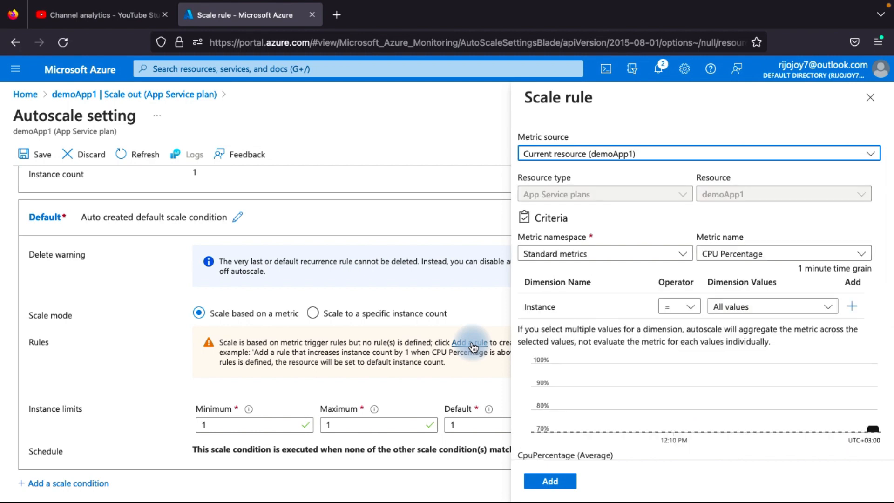
pyautogui.click(740, 253)
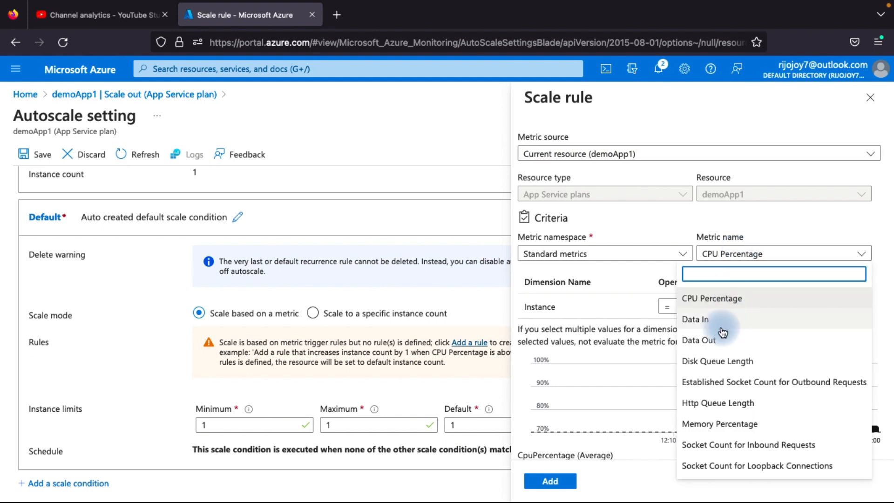
pyautogui.scroll(-1, 720, 345)
pyautogui.scroll(-4, 722, 363)
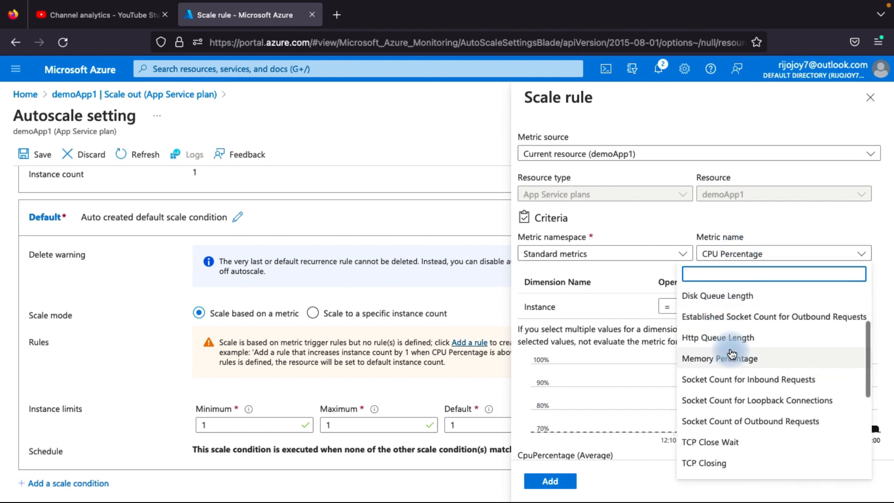
pyautogui.scroll(-5, 723, 384)
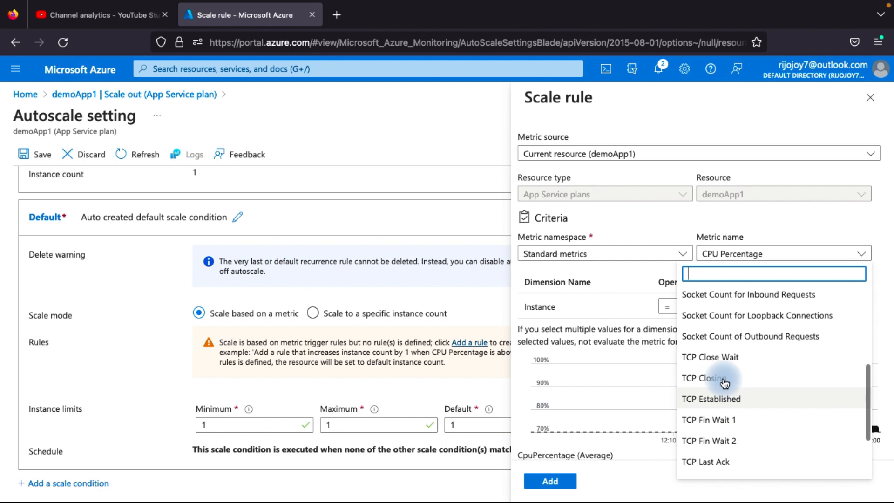
pyautogui.scroll(-1, 722, 378)
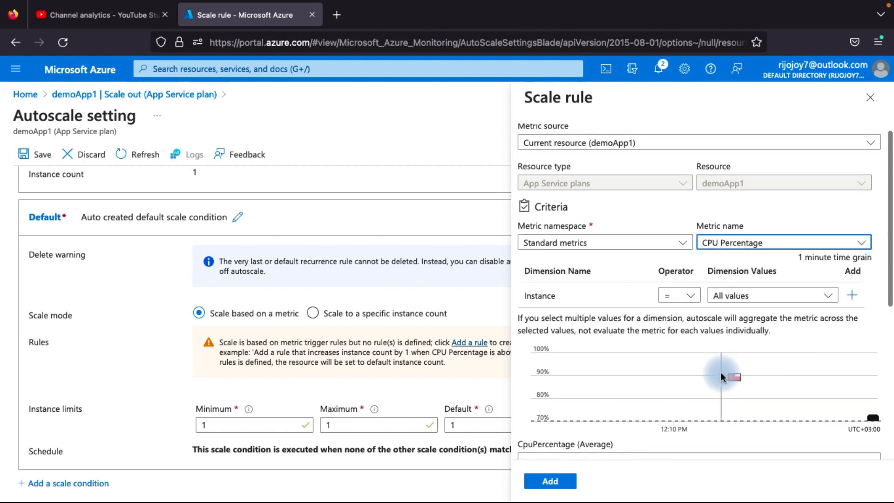
pyautogui.click(734, 246)
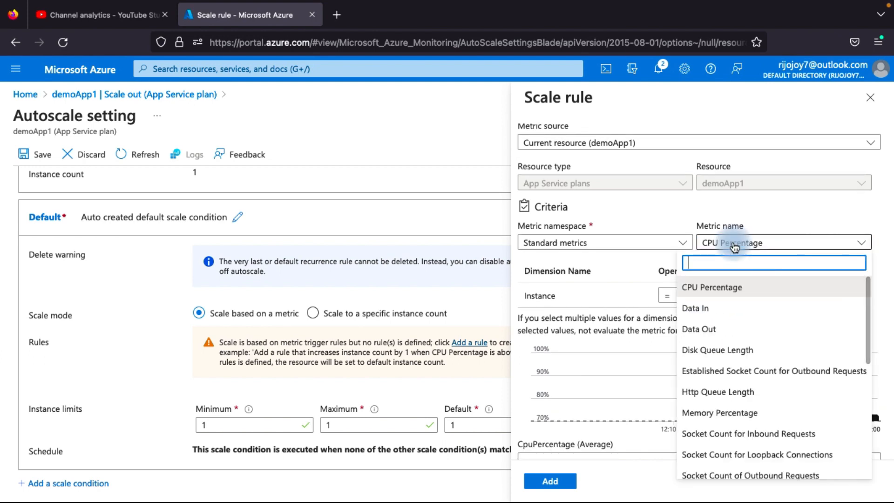
pyautogui.click(724, 288)
# Step: Set the operator of the scale rule's Instance dimension to <>
pyautogui.scroll(-3, 650, 368)
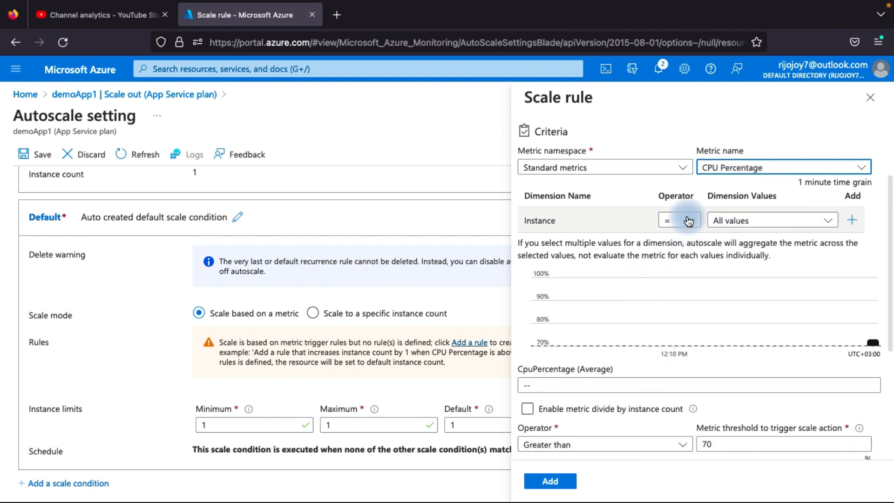
pyautogui.click(688, 221)
pyautogui.click(675, 264)
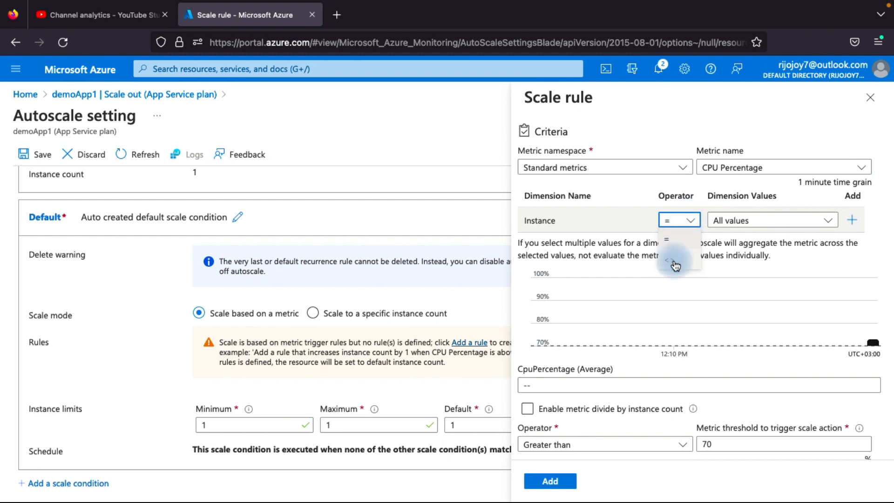
pyautogui.click(674, 262)
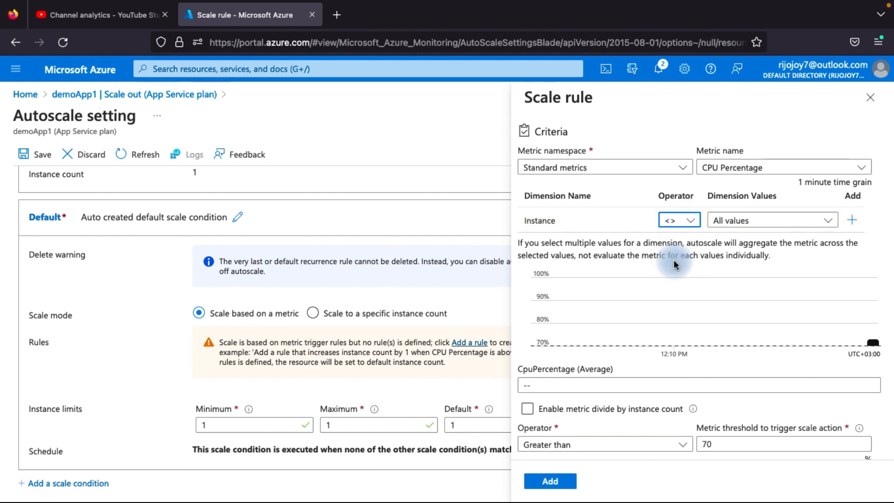
# Step: Set the rule's action to Increase count by with an instance count of 1 and add the rule to the default condition
pyautogui.scroll(-3, 669, 298)
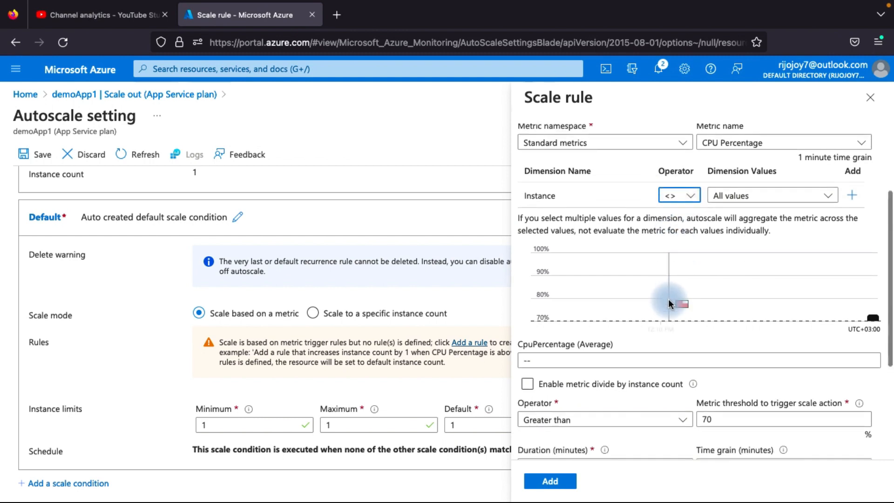
pyautogui.click(718, 320)
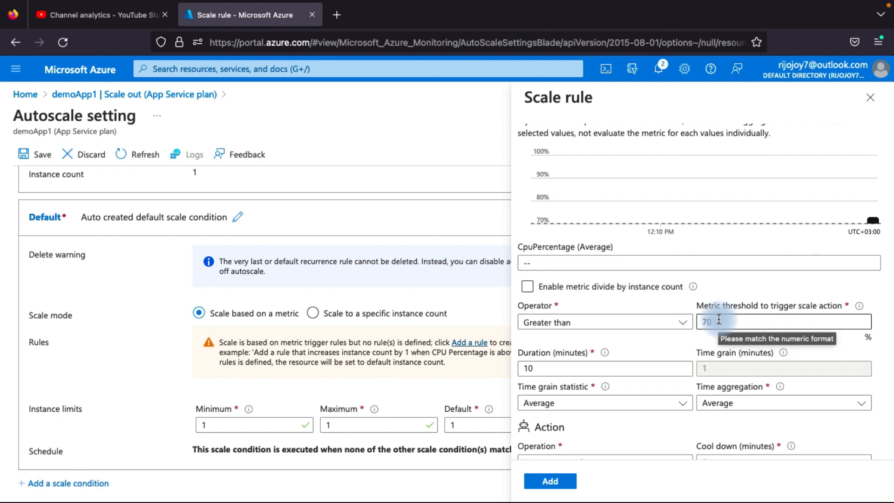
pyautogui.click(721, 321)
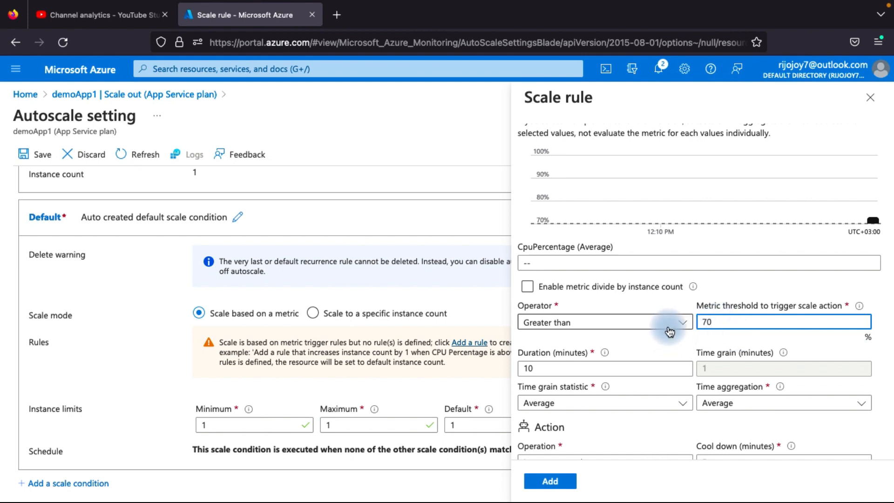
pyautogui.scroll(-1, 629, 348)
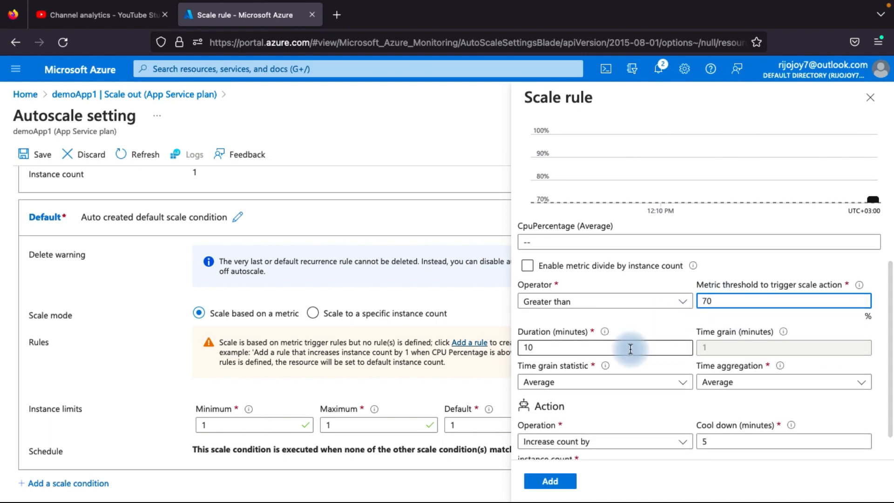
pyautogui.scroll(-2, 607, 307)
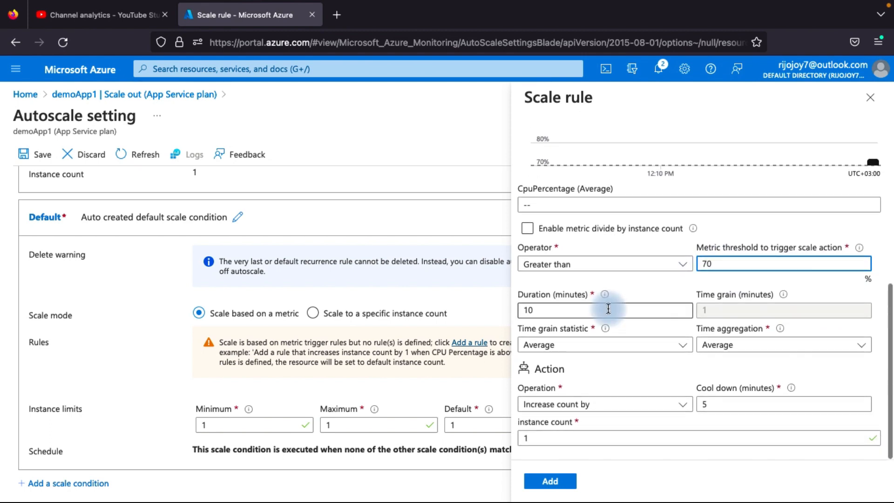
pyautogui.click(573, 411)
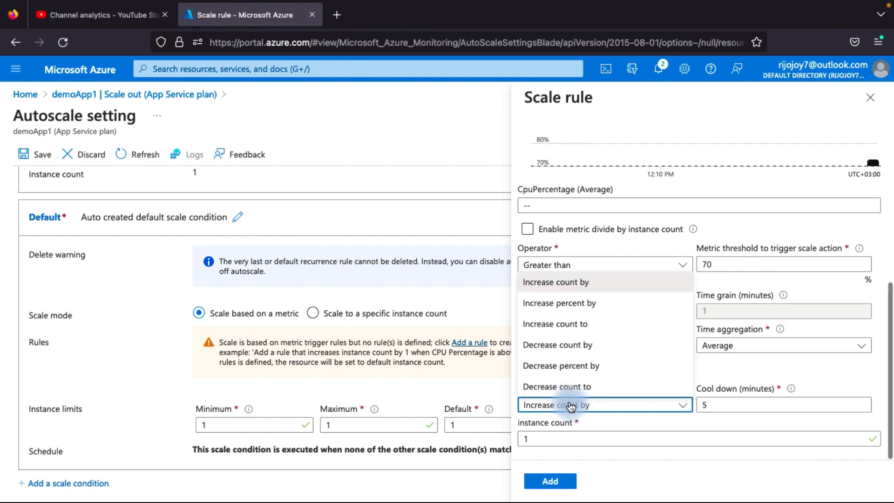
pyautogui.click(604, 439)
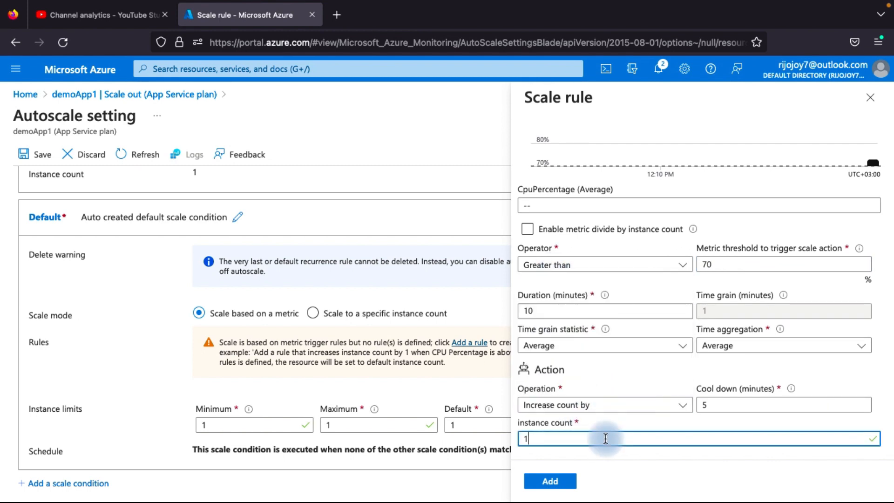
pyautogui.click(542, 438)
pyautogui.press('BackSpace')
pyautogui.write('1')
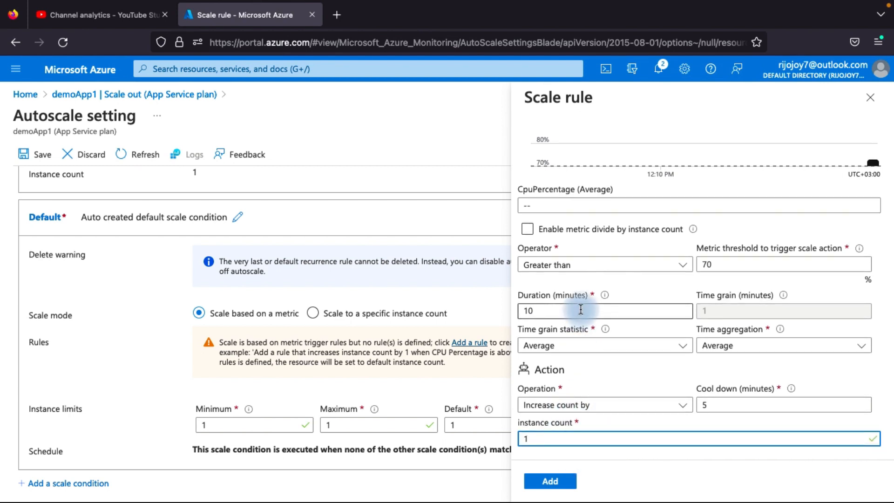
pyautogui.scroll(2, 581, 307)
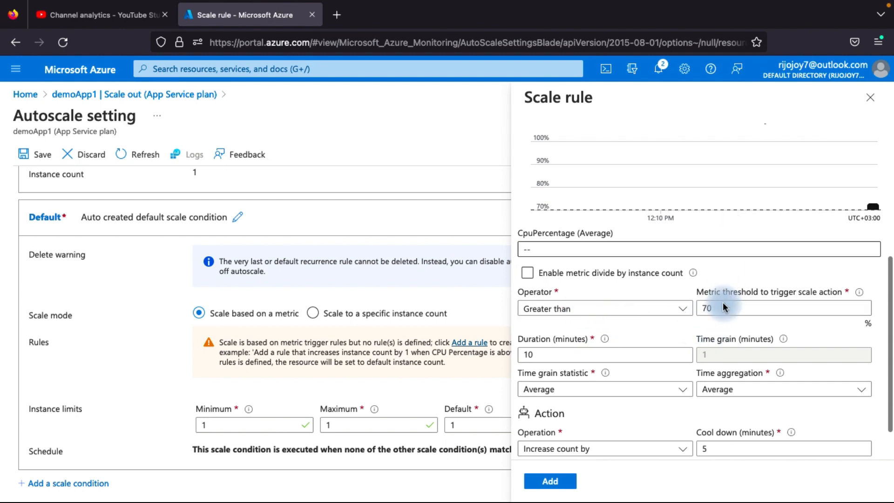
pyautogui.scroll(-2, 645, 362)
pyautogui.click(562, 486)
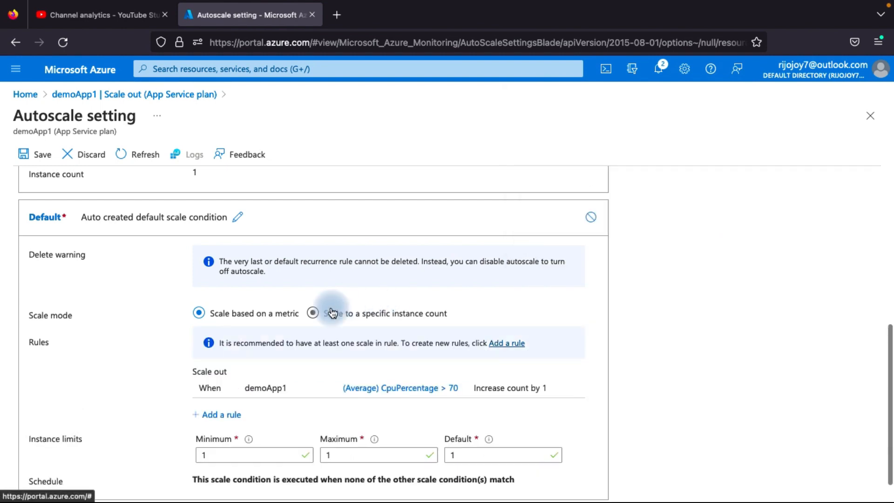
# Step: Start a second scale rule for the default condition with the operator Less than and a metric threshold of 30%
pyautogui.scroll(-2, 332, 311)
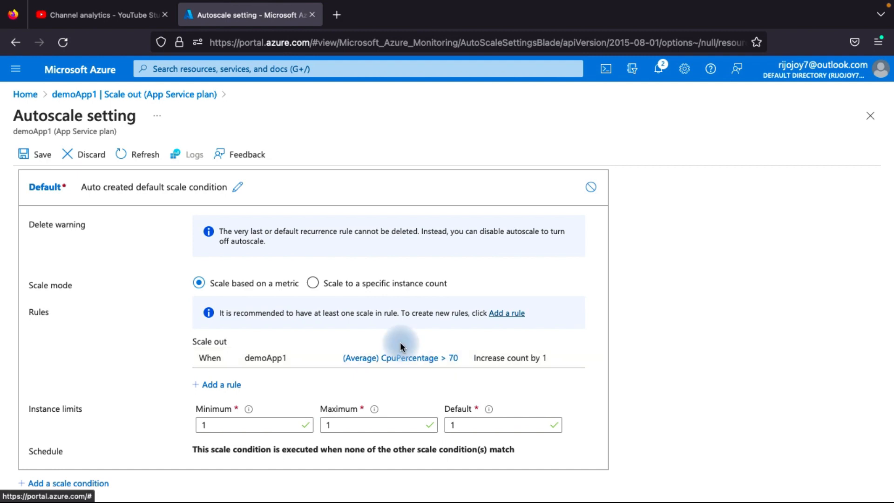
pyautogui.click(219, 385)
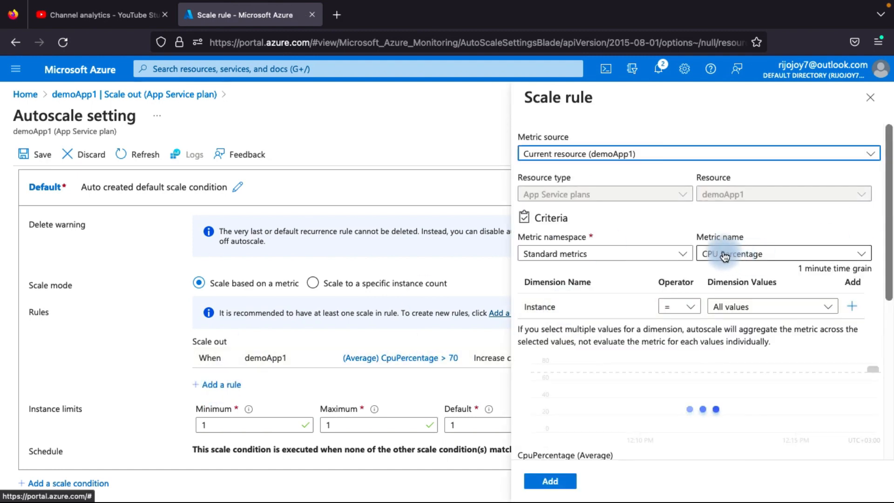
pyautogui.scroll(-3, 623, 308)
pyautogui.scroll(-2, 623, 308)
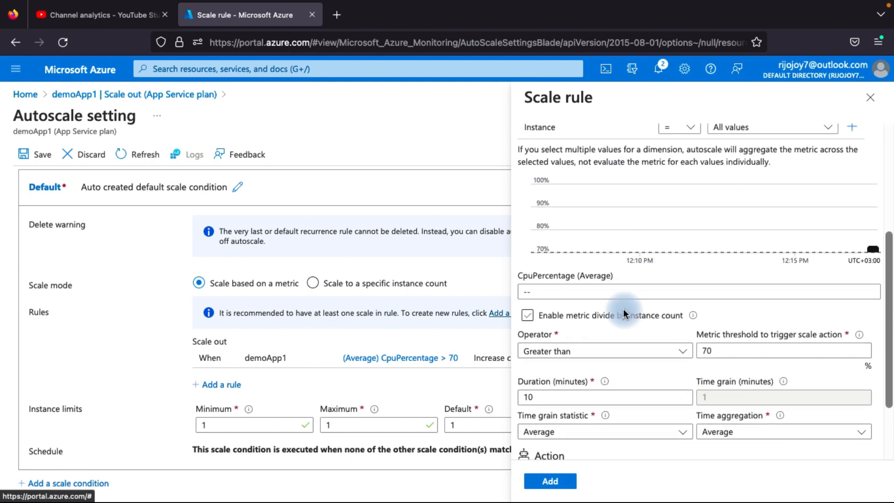
pyautogui.scroll(-1, 583, 336)
pyautogui.click(583, 311)
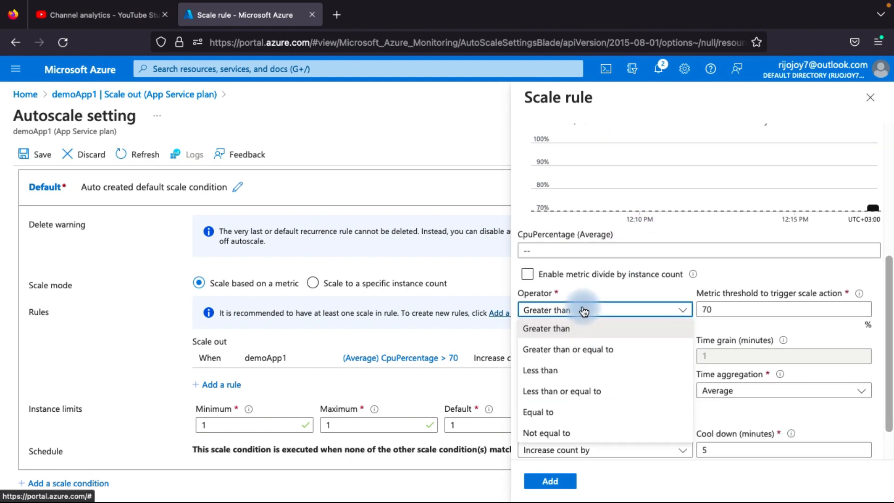
pyautogui.click(554, 372)
pyautogui.click(719, 309)
pyautogui.press('BackSpace')
pyautogui.press('BackSpace')
pyautogui.write('30')
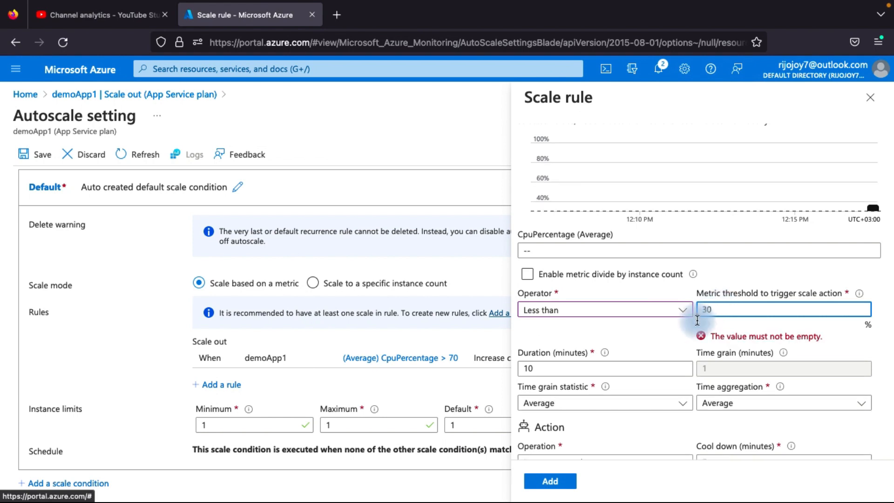
# Step: Set the second rule's operation to Decrease count by and add the rule to the default condition
pyautogui.scroll(-1, 679, 367)
pyautogui.click(610, 405)
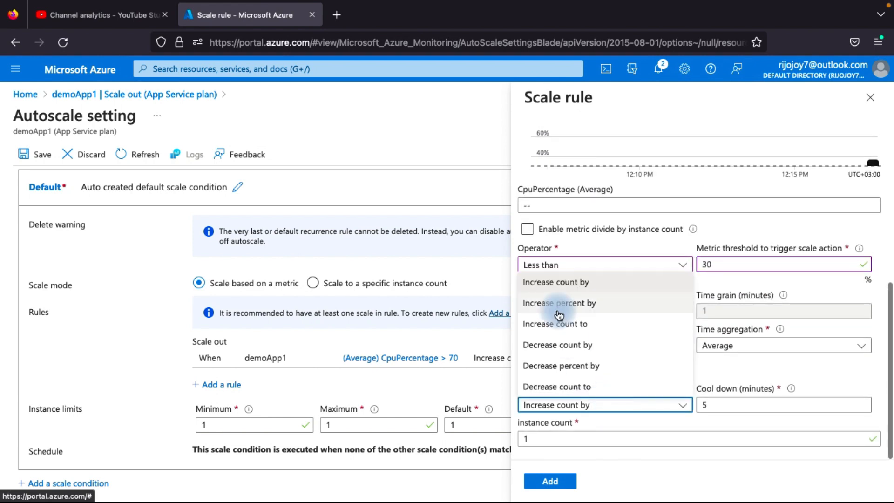
pyautogui.click(570, 345)
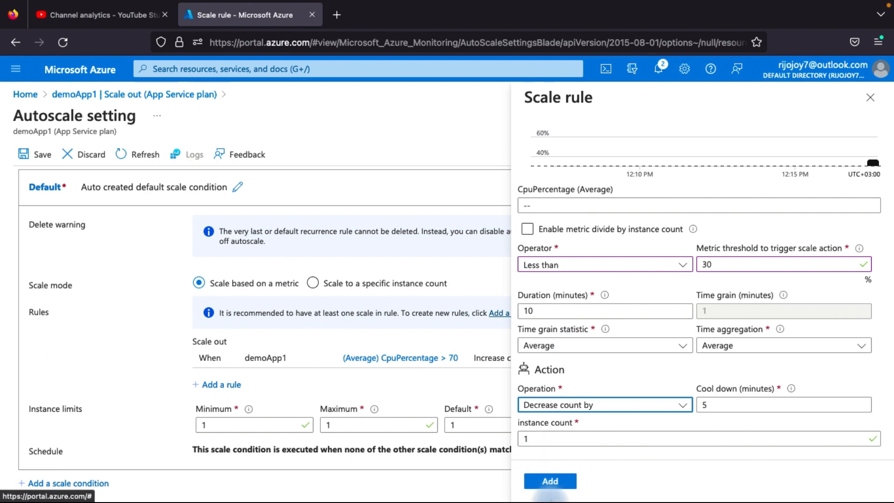
pyautogui.click(559, 482)
pyautogui.scroll(-1, 507, 428)
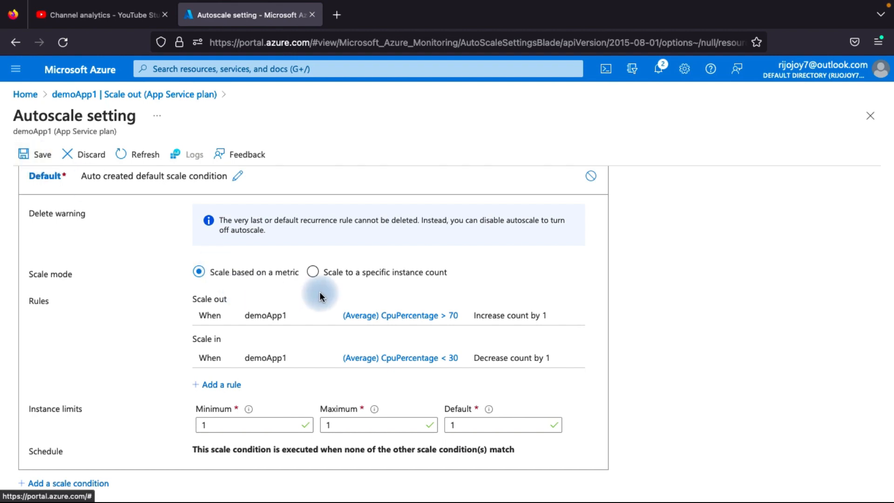
# Step: Switch the default condition's scale mode to Scale to a specific instance count and enter an instance count of 1
pyautogui.click(323, 272)
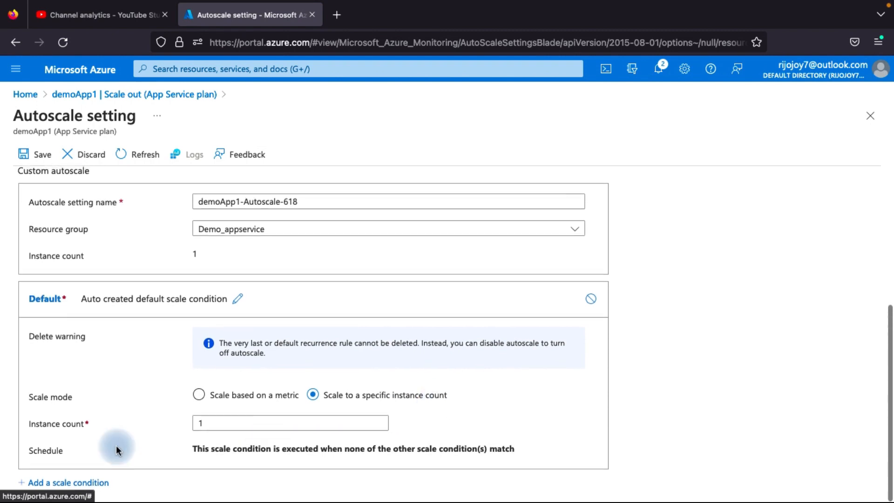
pyautogui.click(204, 425)
pyautogui.press('BackSpace')
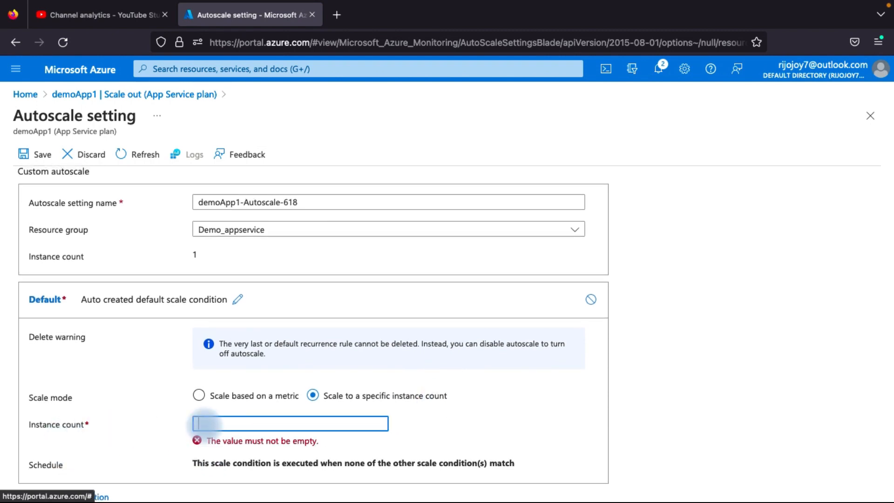
pyautogui.write('1')
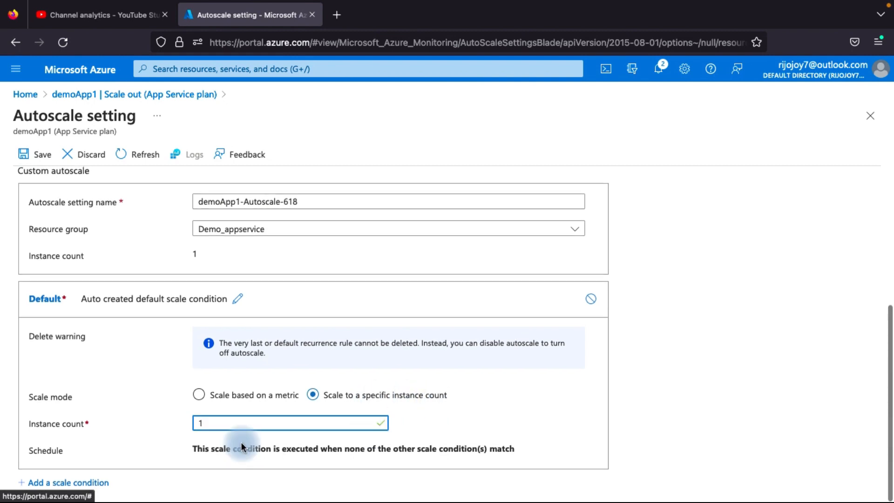
# Step: Add another scale condition, try its Repeat specific days schedule and return it to Specify start/end dates
pyautogui.click(73, 484)
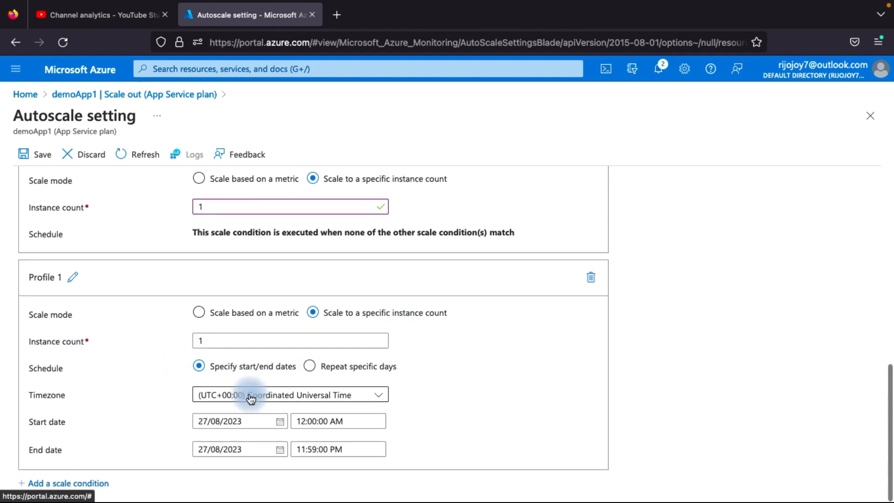
pyautogui.click(314, 371)
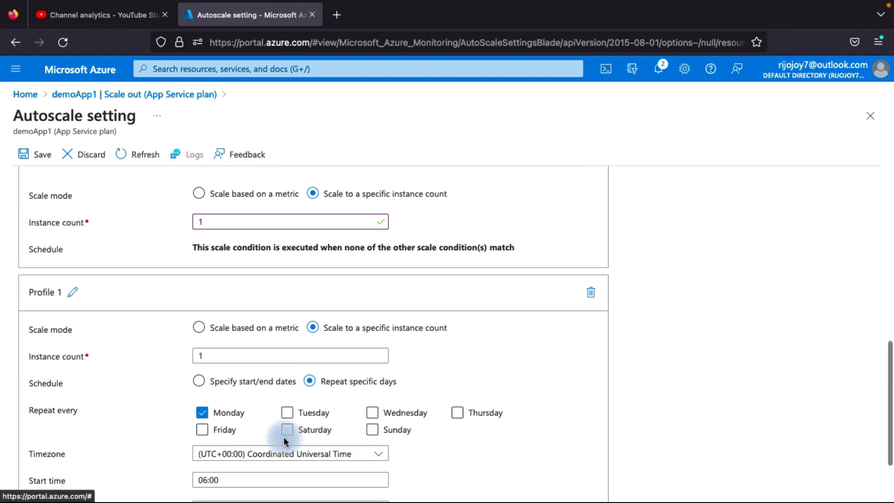
pyautogui.scroll(-2, 270, 419)
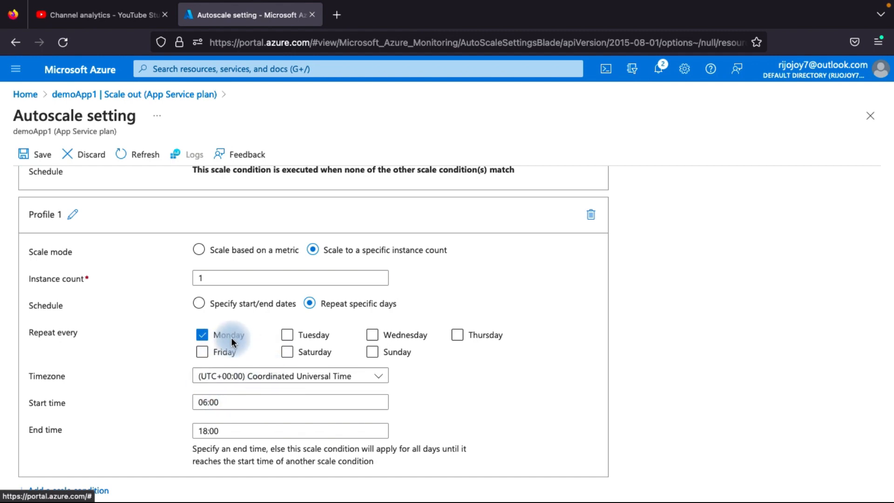
pyautogui.click(199, 304)
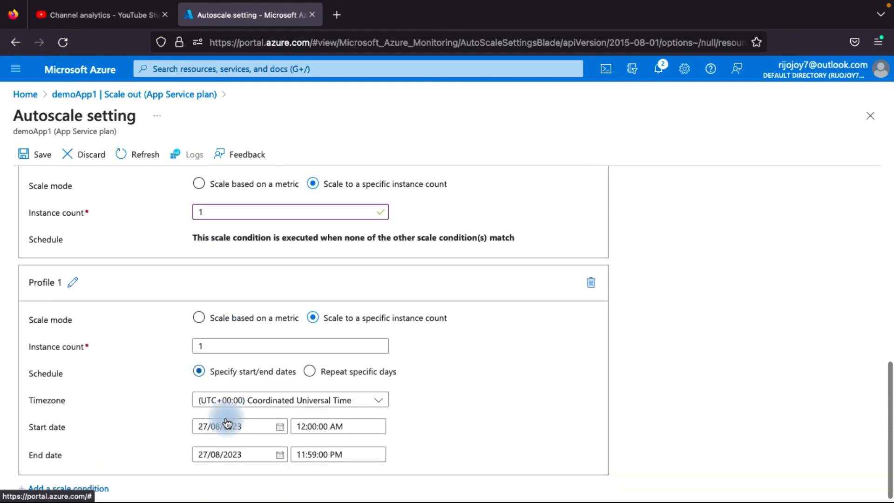
# Step: Set the Profile 1 schedule's start date to 01/09/2023 and its end date to 05/09/2023
pyautogui.click(280, 421)
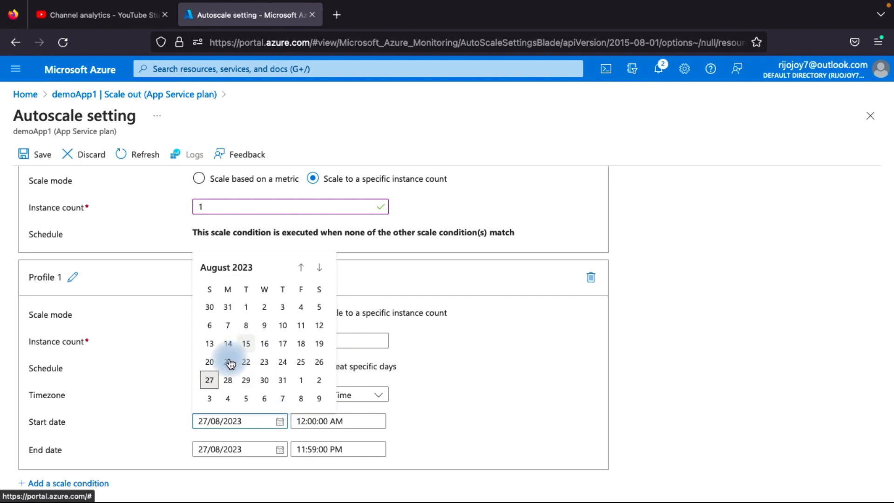
pyautogui.click(301, 380)
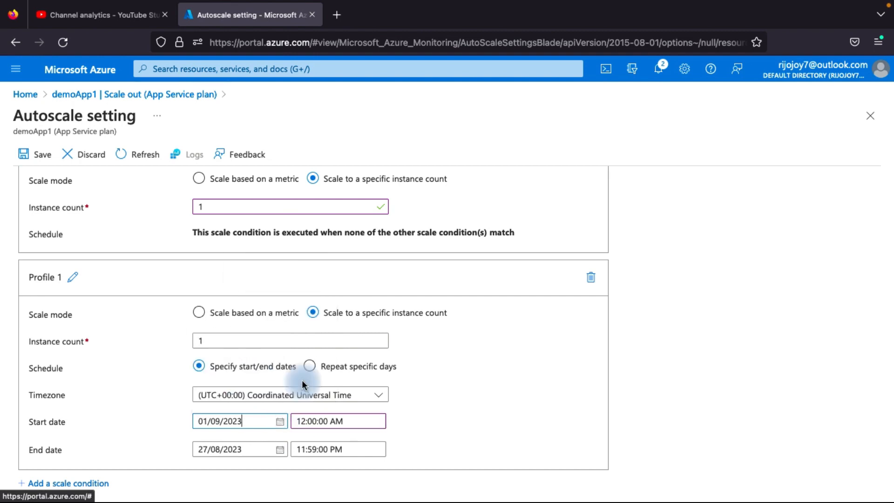
pyautogui.click(280, 450)
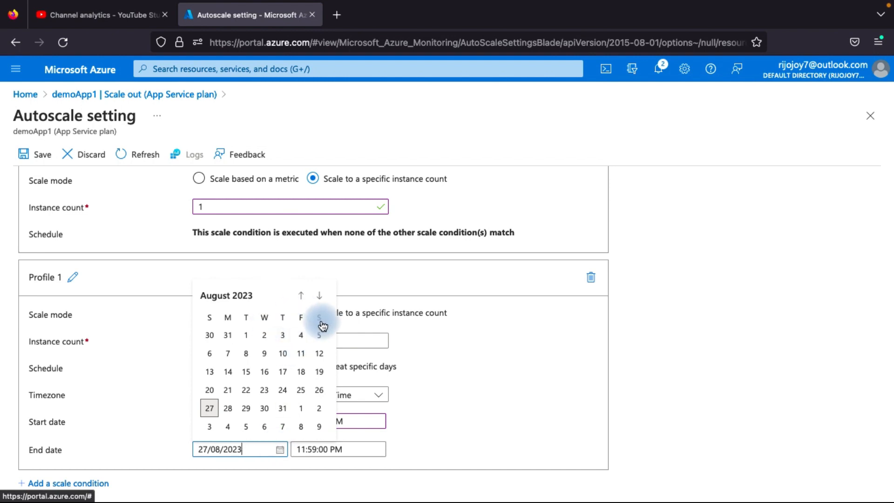
pyautogui.click(244, 425)
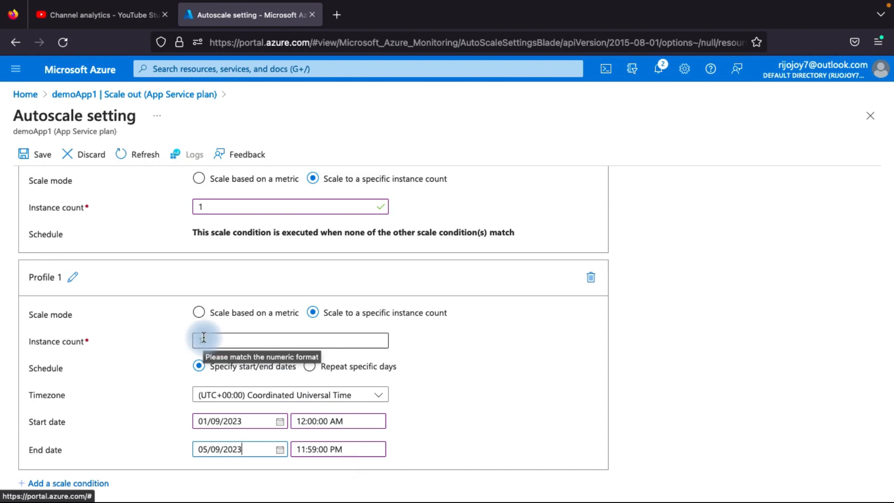
# Step: Review the autoscale setting from the manual and custom scaling choices down to the default condition and Profile 1
pyautogui.scroll(7, 281, 320)
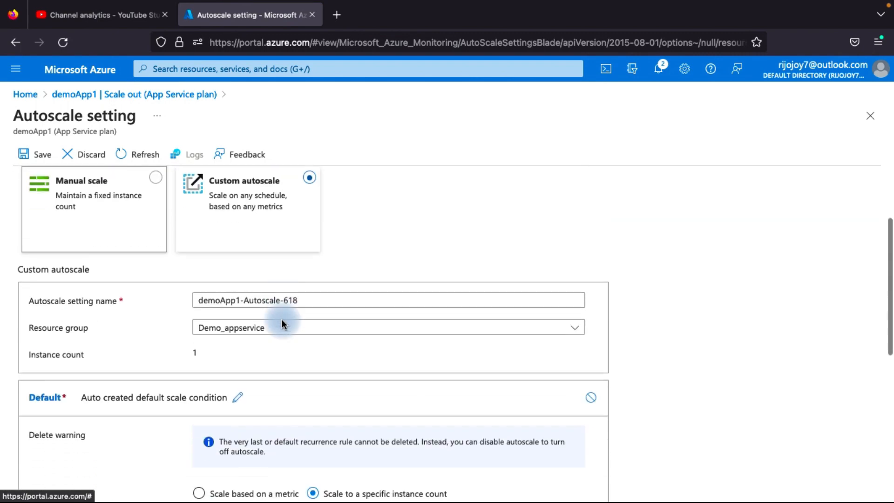
pyautogui.scroll(-7, 281, 320)
pyautogui.scroll(3, 281, 319)
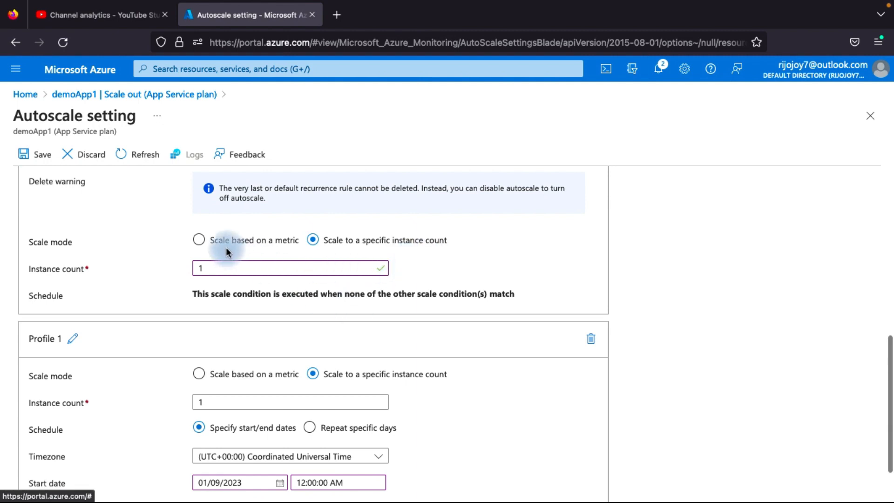
pyautogui.scroll(-2, 329, 340)
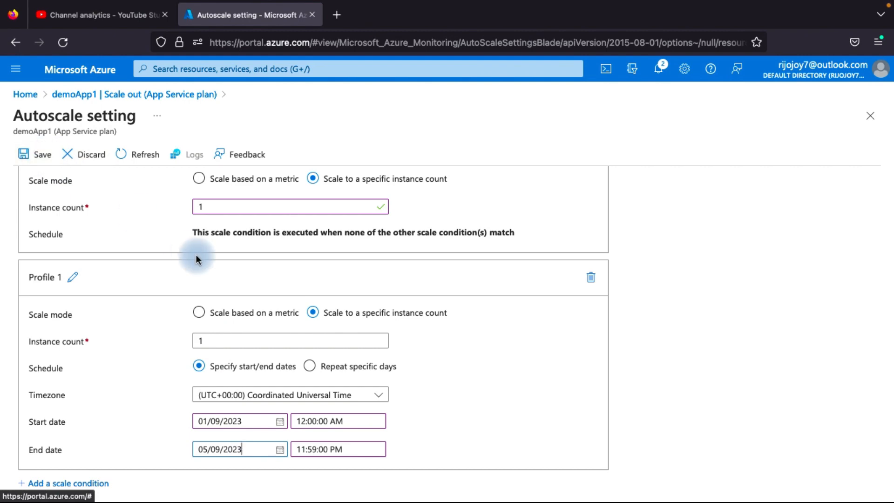
pyautogui.scroll(8, 267, 299)
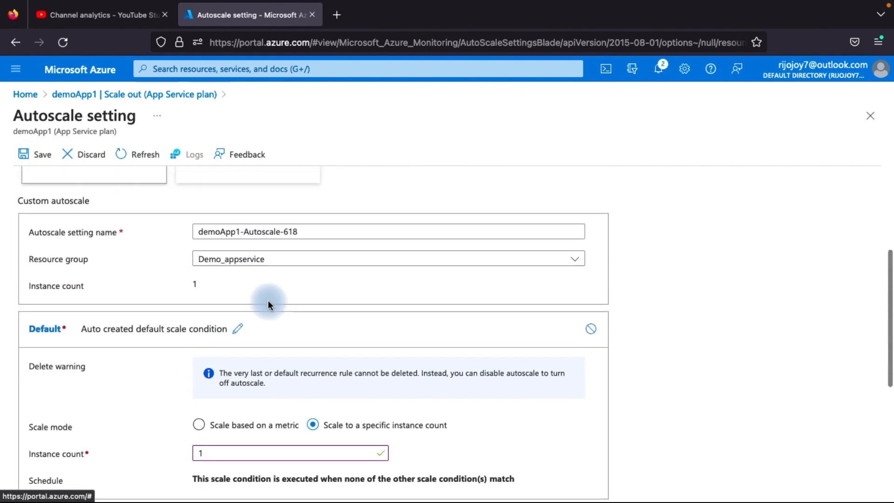
pyautogui.scroll(5, 269, 310)
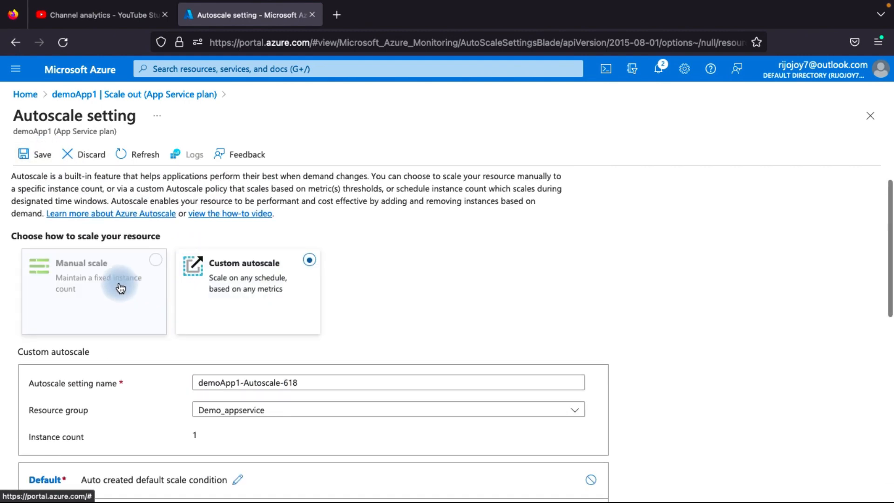
pyautogui.scroll(-10, 271, 312)
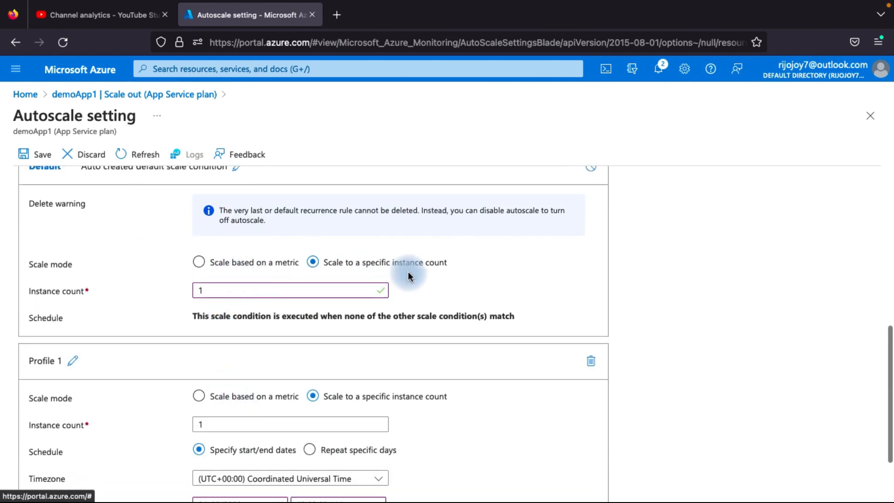
pyautogui.scroll(10, 449, 280)
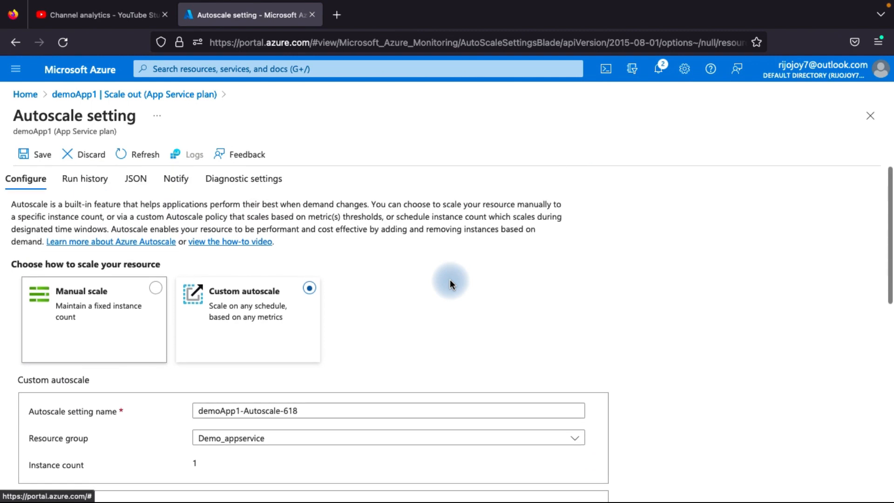
# Step: Return to the Scale out page of demoApp1 and look through the App Service plan's other settings and monitoring entries
pyautogui.click(89, 102)
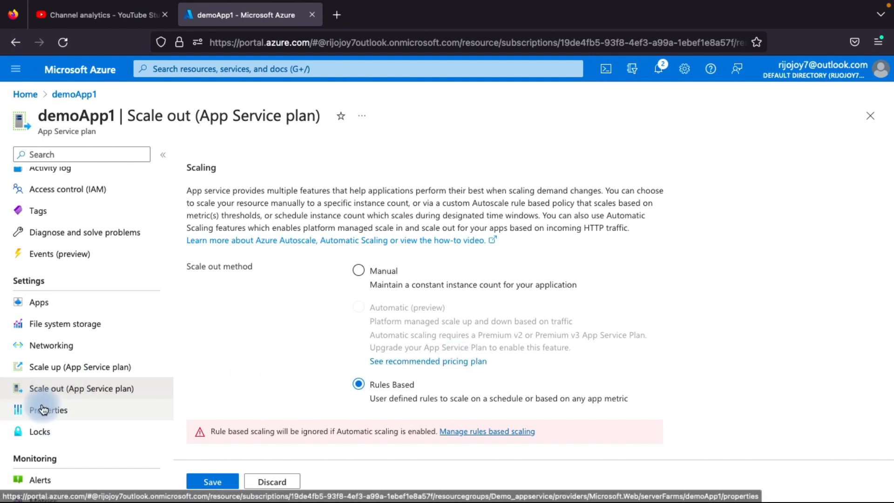
pyautogui.scroll(-4, 43, 410)
pyautogui.scroll(3, 233, 339)
pyautogui.scroll(2, 247, 321)
pyautogui.scroll(-5, 437, 399)
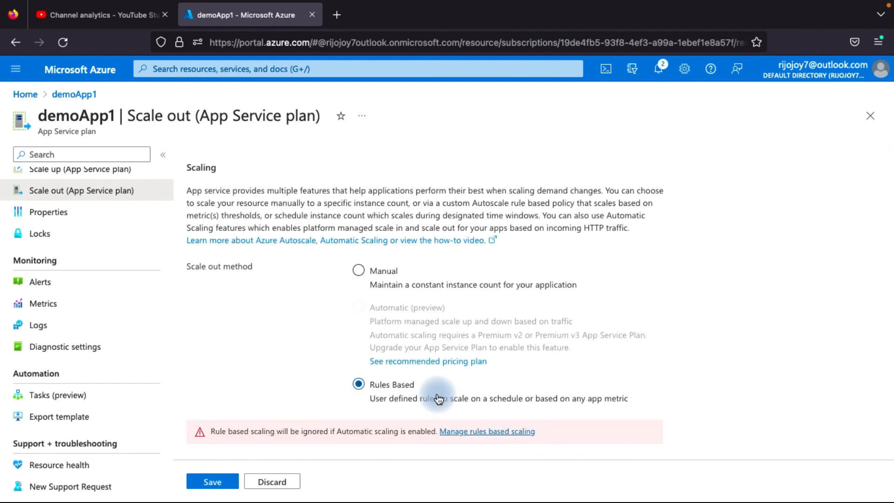